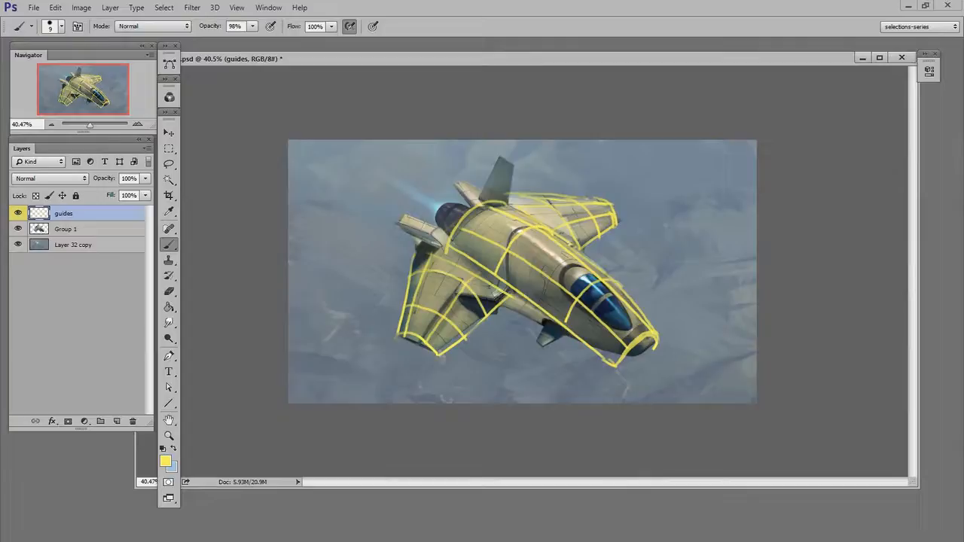
Complete the nose guide stroke and fill a tall rectangular selection beside the ship with yellow on a new layer
drag(640, 329, 664, 338)
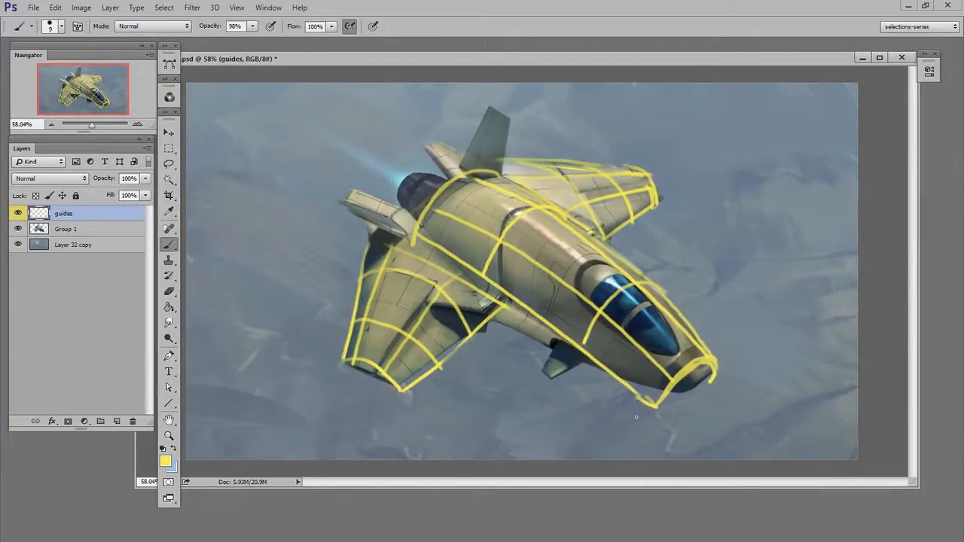
click(116, 421)
click(169, 149)
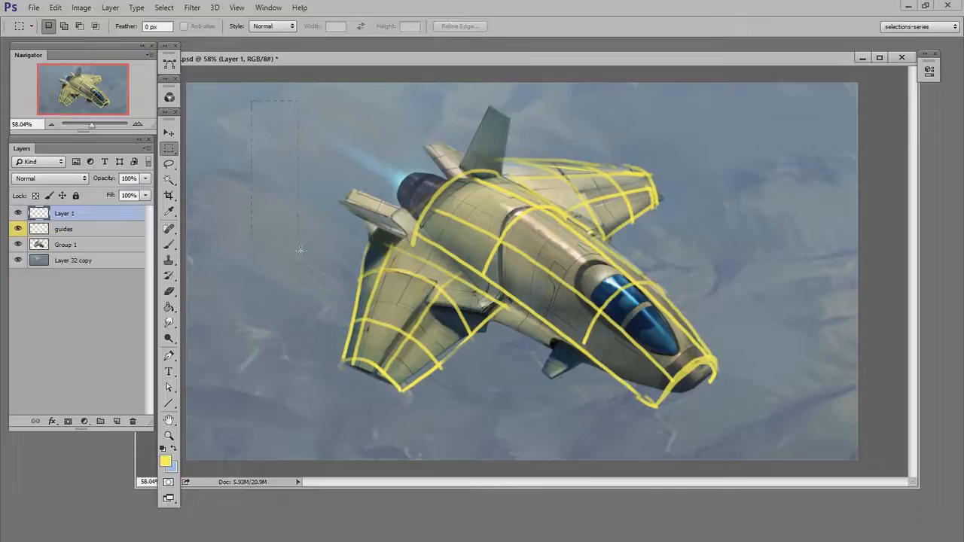
click(168, 307)
click(331, 354)
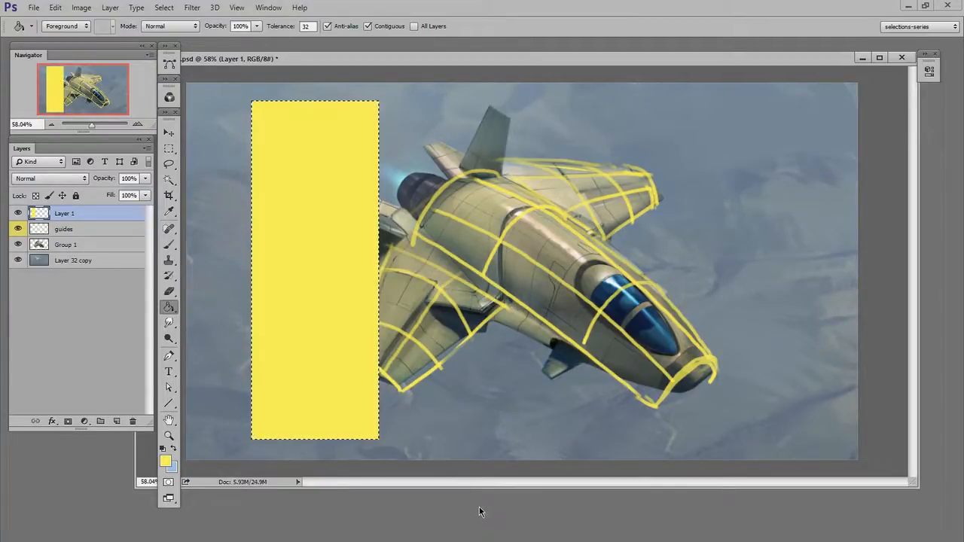
key(ctrl+d)
Lock the rectangle layer's transparency and paint beige bands across its upper and lower parts, leaving the middle yellow
key(slash)
key(n)
drag(479, 319, 478, 312)
click(762, 261)
key(b)
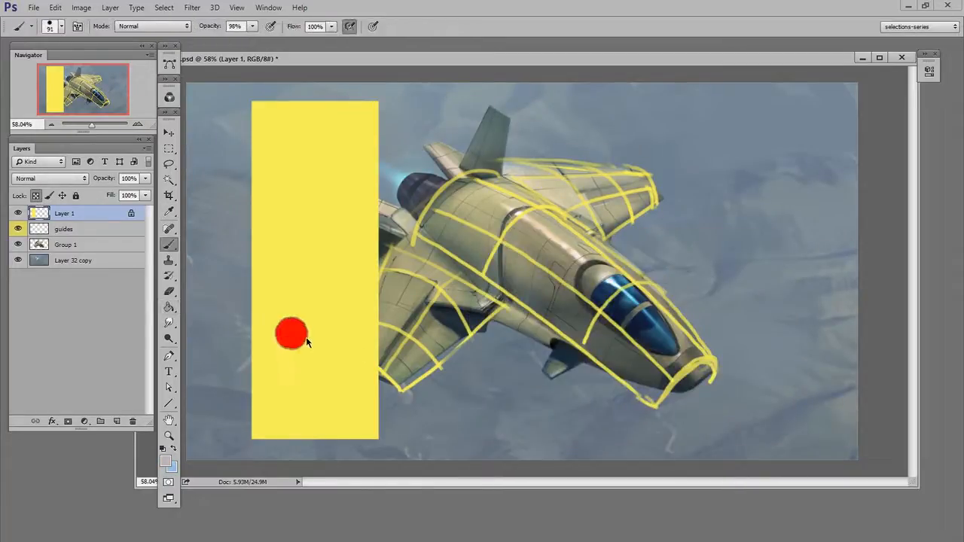
mouse_move(258, 340)
mouse_down()
mouse_move(340, 347)
mouse_move(384, 368)
mouse_move(271, 402)
mouse_move(239, 422)
mouse_move(542, 364)
mouse_move(245, 124)
mouse_move(415, 111)
mouse_move(230, 148)
mouse_move(444, 157)
mouse_move(279, 167)
mouse_move(499, 195)
mouse_up()
drag(247, 202, 324, 192)
key(e)
key(b)
alt+click(305, 302)
mouse_move(257, 312)
mouse_down()
mouse_move(355, 312)
mouse_move(412, 326)
mouse_up()
alt+click(301, 361)
mouse_move(300, 361)
mouse_down()
mouse_move(368, 358)
mouse_move(261, 421)
mouse_move(512, 434)
mouse_up()
Paint dark vertical stripes down the rectangle on a new clipped layer and merge it into the rectangle layer
key(ctrl+shift+alt+n)
drag(335, 372, 348, 377)
alt+click(442, 304)
mouse_move(335, 98)
mouse_down()
mouse_move(367, 445)
mouse_move(355, 125)
mouse_move(340, 376)
mouse_move(350, 429)
mouse_up()
key(ctrl+alt+g)
key(ctrl+e)
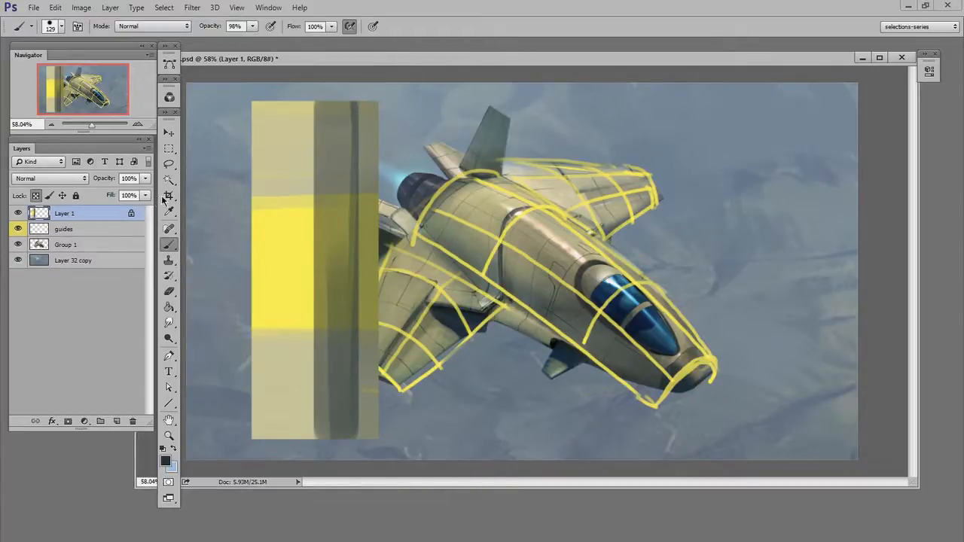
Move the striped rectangle over to the right part of the canvas and convert its layer to a smart object
click(169, 133)
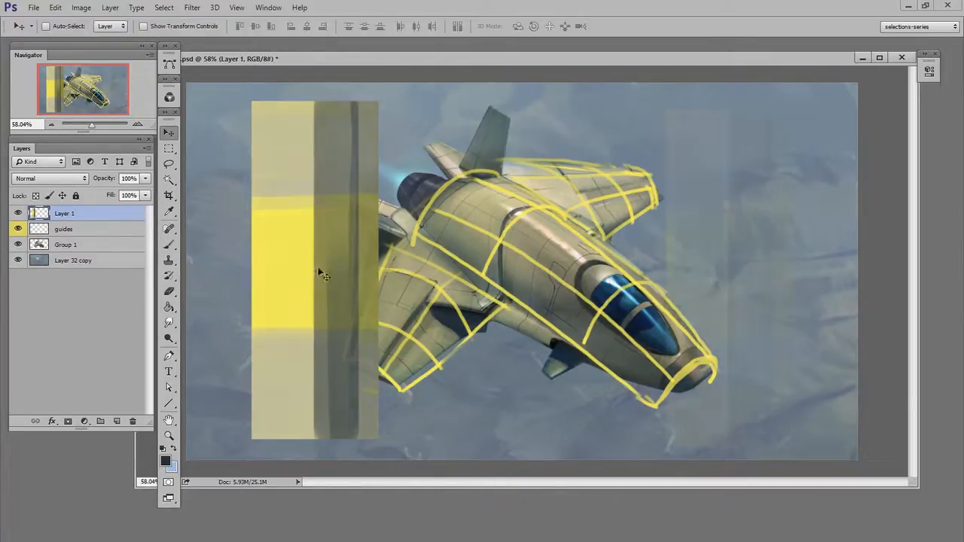
drag(290, 237, 703, 246)
right_click(64, 216)
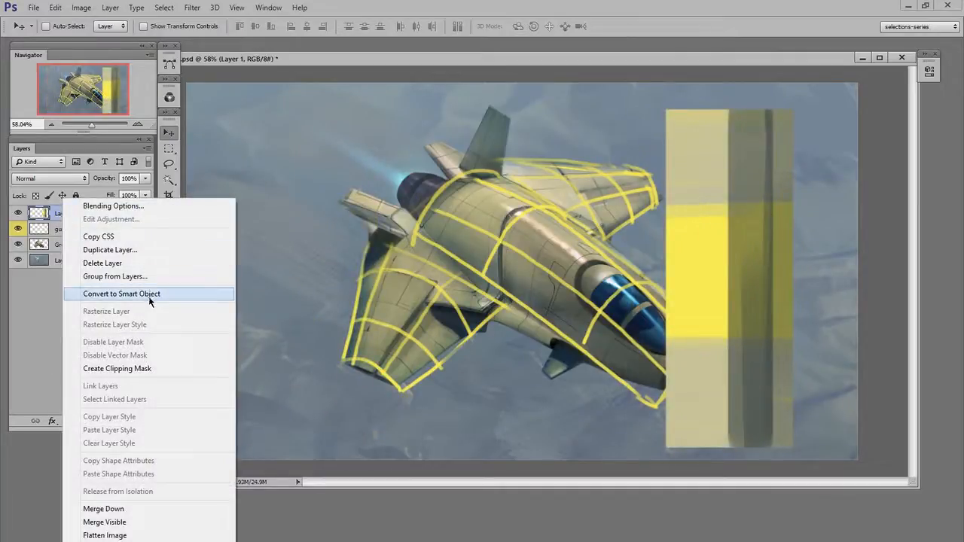
click(150, 295)
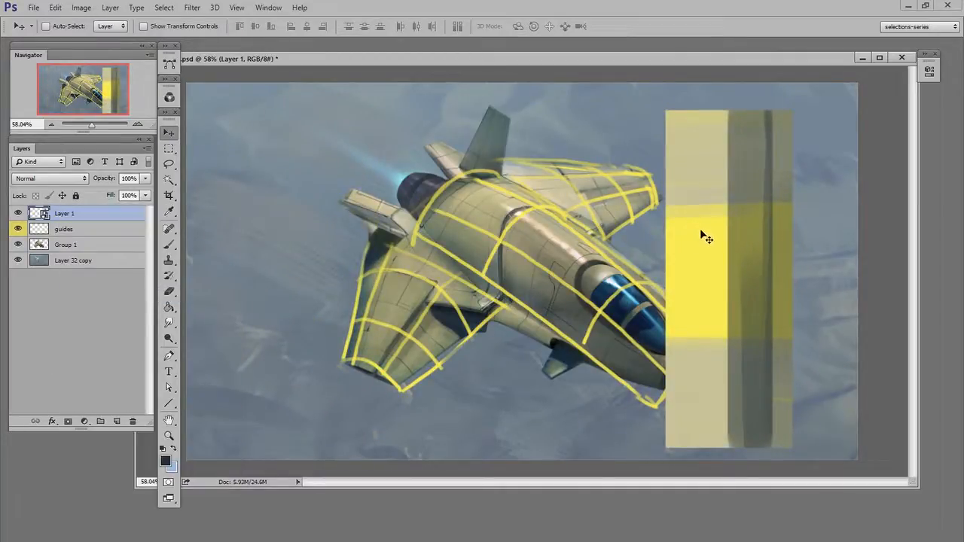
Set the rectangle's layer opacity to 48% and transform it over the fuselage, rotated about -22° and distorted toward the nose
key(ctrl+t)
drag(746, 223, 662, 229)
click(145, 178)
drag(114, 192, 114, 191)
drag(611, 145, 629, 167)
drag(639, 111, 433, 157)
drag(369, 157, 388, 183)
drag(659, 450, 751, 350)
Warp the rectangle to the yellow fuselage guides, fitting its corners and curving its rear edge over the hull
right_click(611, 311)
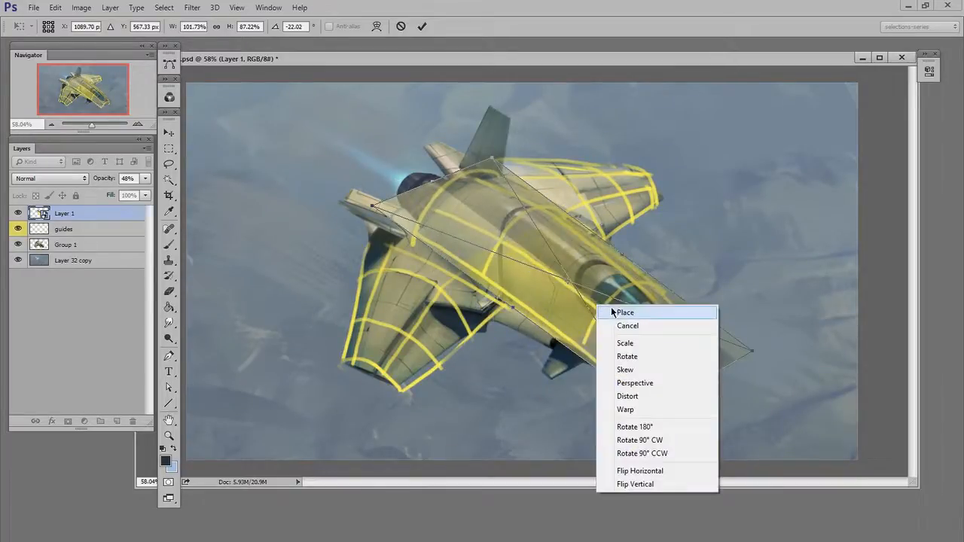
click(626, 410)
drag(630, 347, 613, 302)
drag(653, 412, 710, 343)
mouse_move(662, 314)
mouse_down()
mouse_move(667, 307)
mouse_move(650, 313)
mouse_up()
drag(591, 278, 588, 284)
drag(490, 159, 476, 200)
drag(372, 206, 402, 232)
drag(428, 189, 419, 182)
drag(403, 235, 413, 239)
Refine the warp's interior, nose corners and lower edge to follow the fuselage guides, and apply the transformation
drag(525, 248, 522, 241)
drag(598, 296, 611, 311)
drag(720, 367, 715, 368)
drag(659, 406, 671, 394)
drag(593, 364, 599, 375)
drag(512, 303, 493, 285)
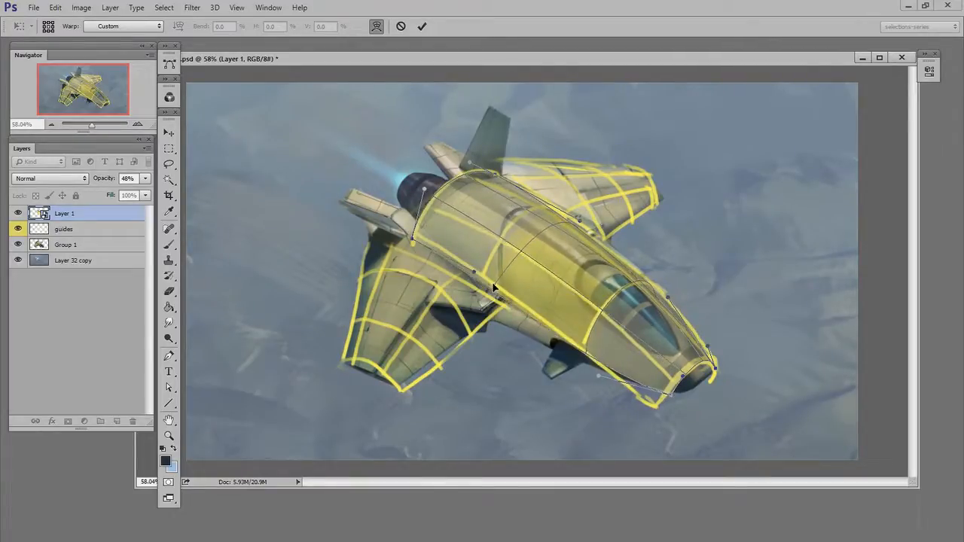
drag(412, 240, 414, 236)
drag(424, 189, 421, 185)
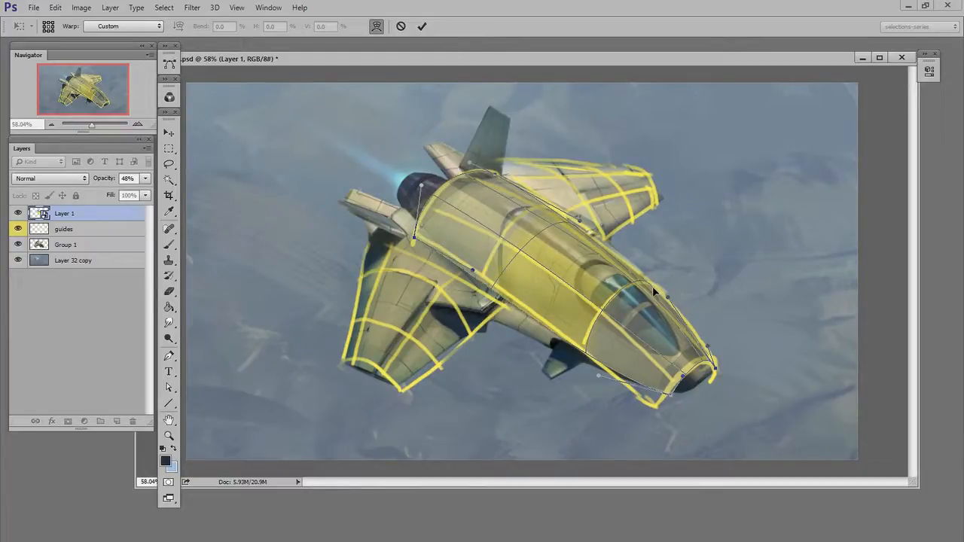
key(Return)
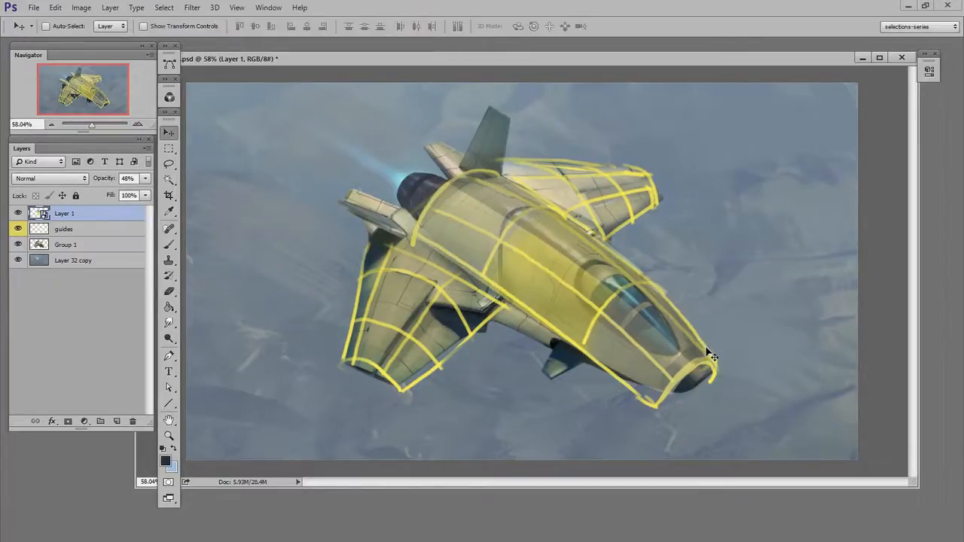
Hide the guides layer and set the warped rectangle's layer opacity to 100%
click(18, 229)
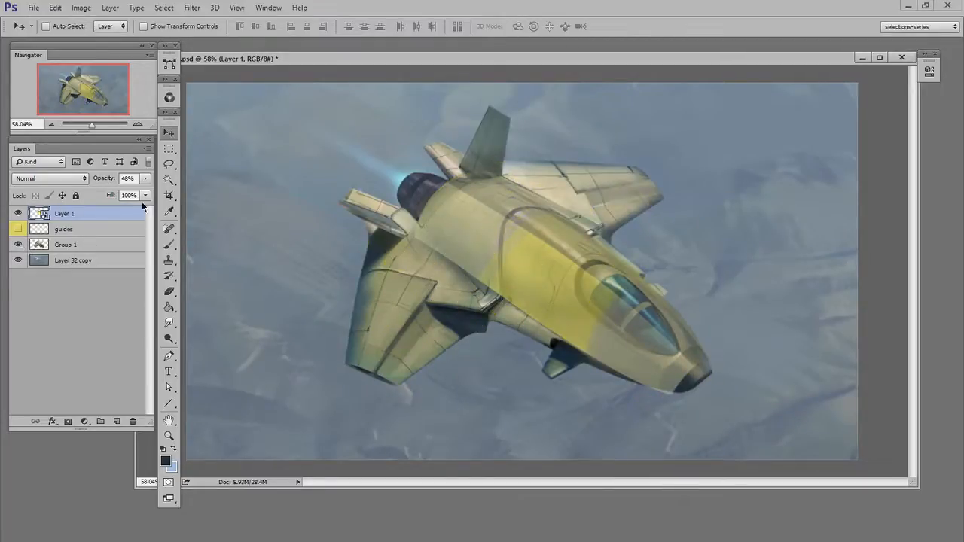
click(145, 178)
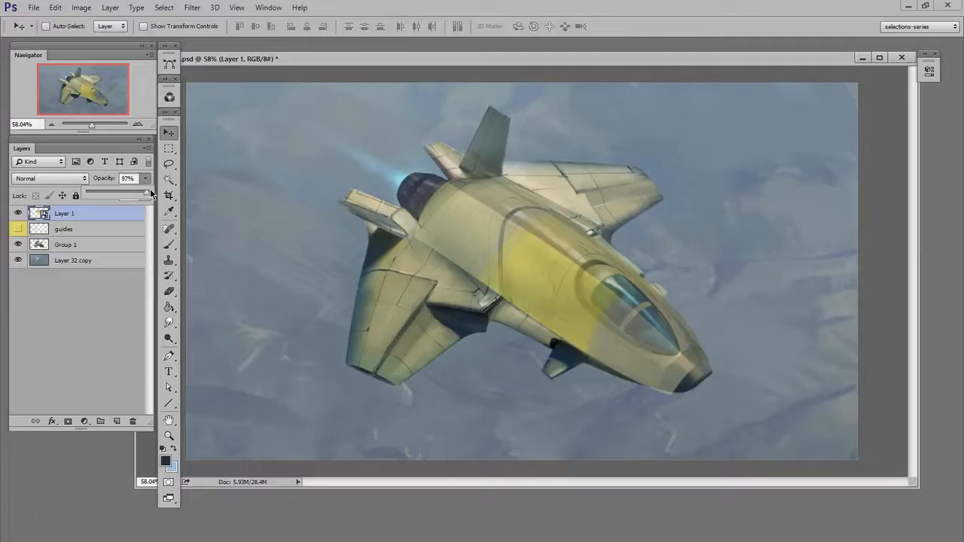
drag(120, 194, 153, 195)
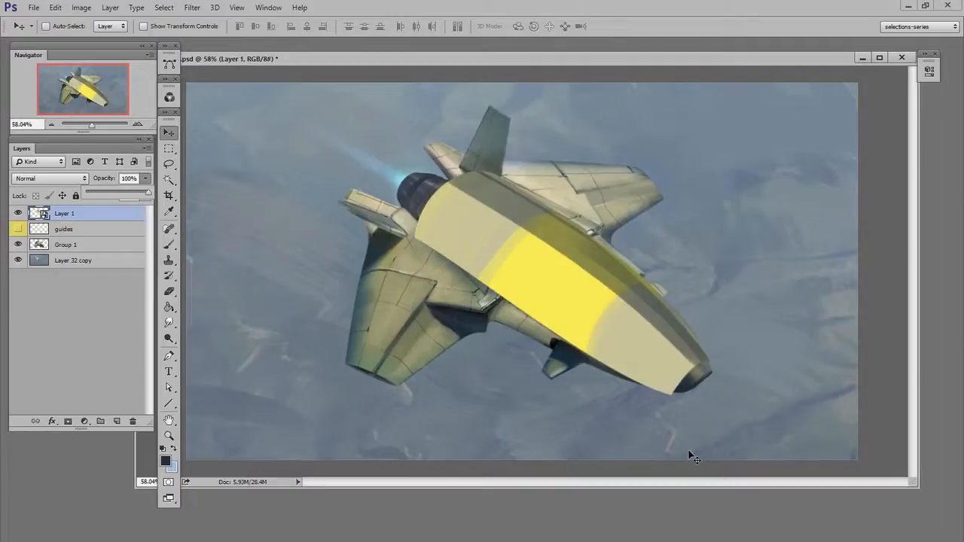
click(612, 65)
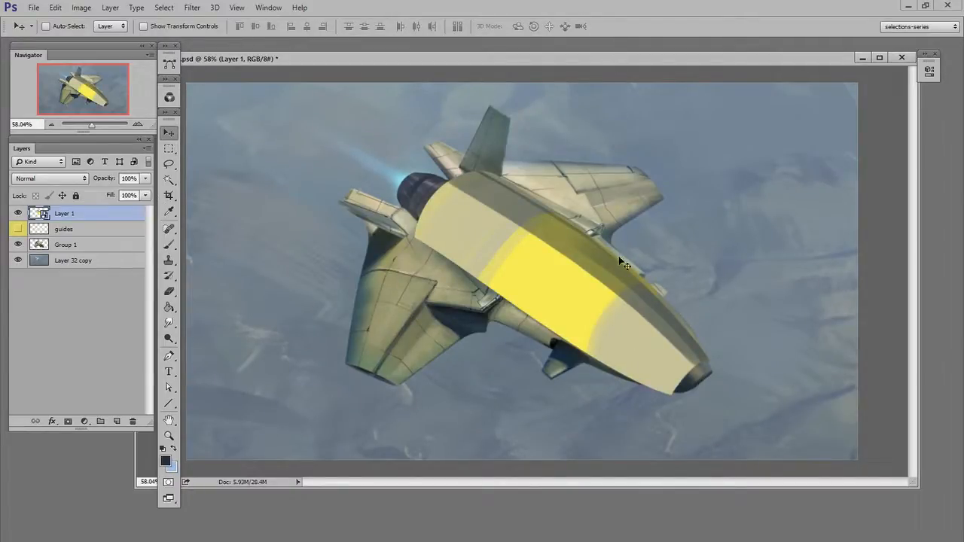
Add a layer mask to the warped rectangle and paint out the area over the cockpit canopy
key(ctrl+shift+m)
key(b)
mouse_move(619, 311)
mouse_down()
mouse_move(631, 311)
mouse_move(590, 288)
mouse_move(643, 319)
mouse_up()
key(ctrl+space)
drag(676, 344, 694, 343)
key([)
drag(647, 311, 658, 319)
Paint the mask with white around the canopy, reducing the brush to 35, so the texture meets the cockpit's edge
key(x)
key([)
key([)
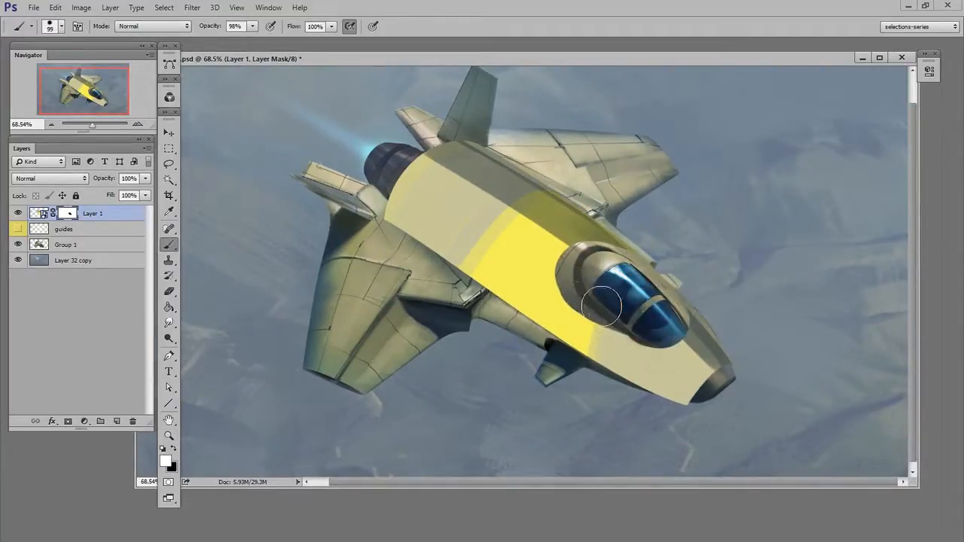
mouse_move(565, 309)
mouse_down()
mouse_move(590, 325)
mouse_move(552, 252)
mouse_move(567, 242)
mouse_move(554, 287)
mouse_move(586, 328)
mouse_move(611, 347)
mouse_move(562, 286)
mouse_move(582, 320)
mouse_move(661, 345)
mouse_up()
key([)
key([)
key([)
key([)
key([)
key([)
key([)
key([)
key([)
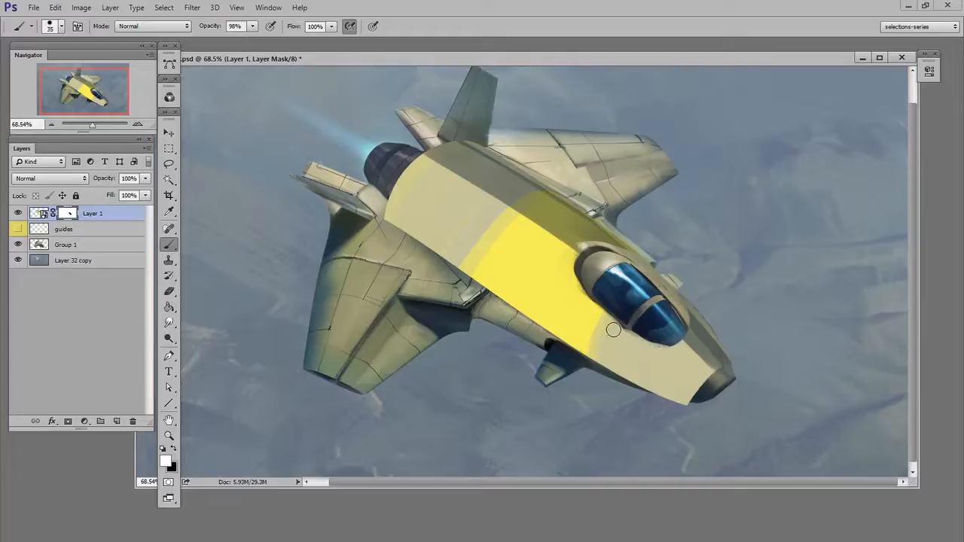
mouse_move(575, 255)
mouse_down()
mouse_move(629, 248)
mouse_move(576, 288)
mouse_up()
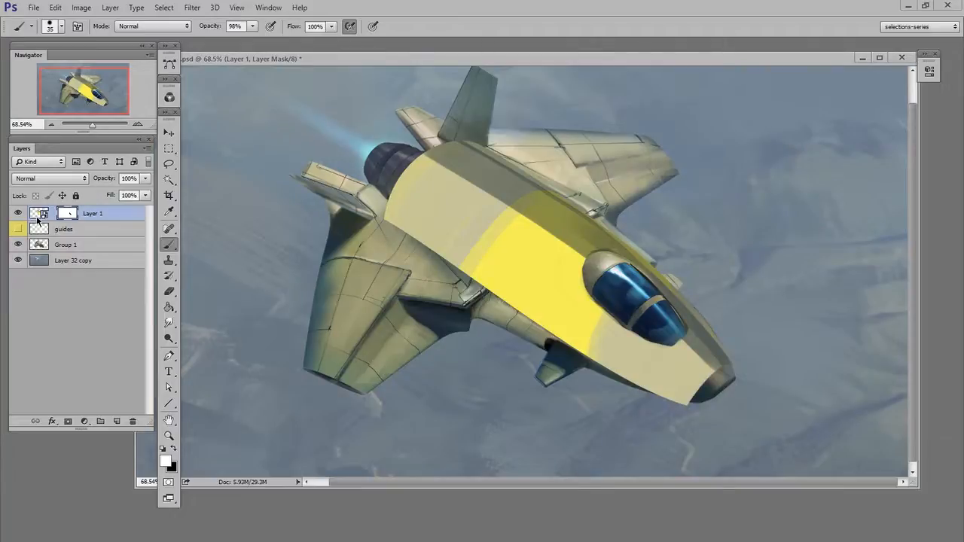
Open the contents of Layer 1's smart object and widen its window to show the whole texture rectangle
double_click(39, 215)
key(Tab)
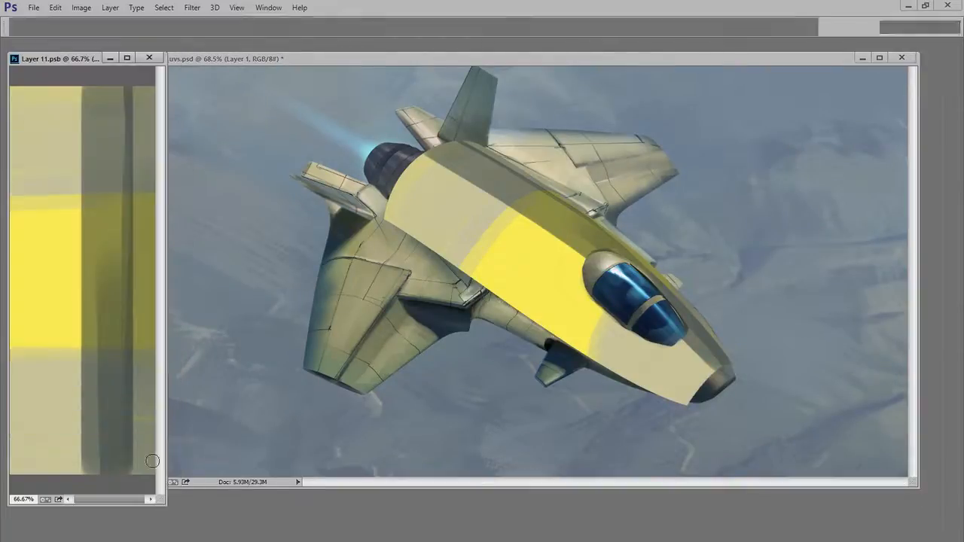
drag(64, 59, 594, 60)
key(Tab)
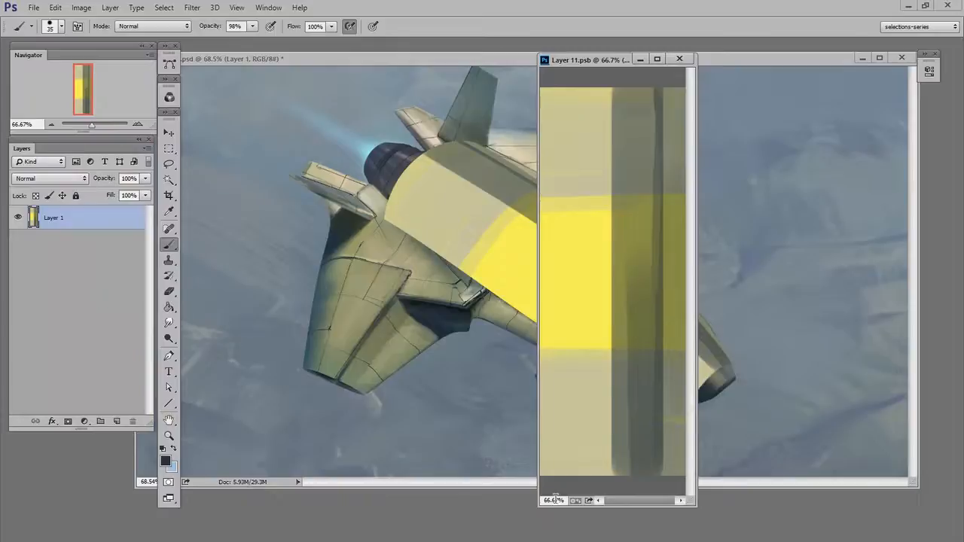
drag(536, 508, 301, 510)
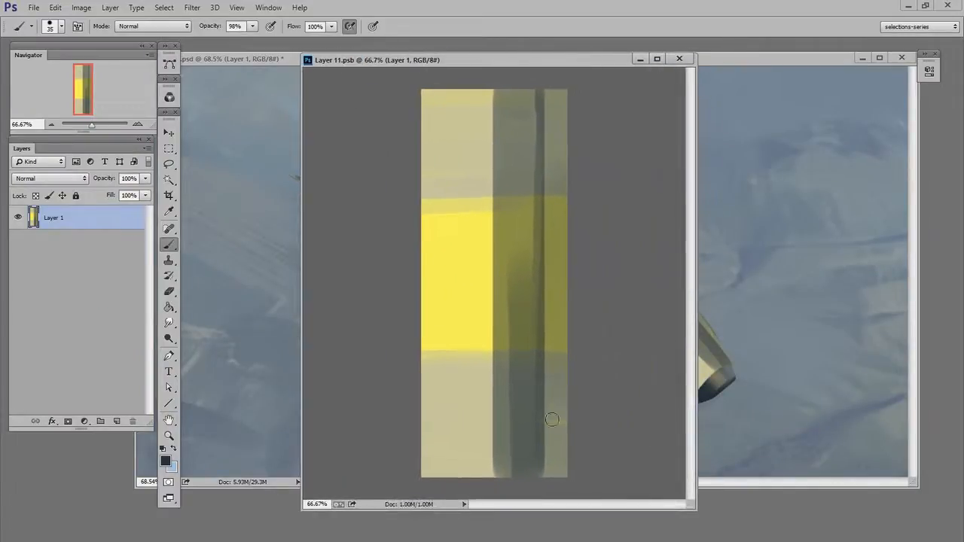
Paste the sticker artwork from the other open document into the smart object
key(ctrl+Tab)
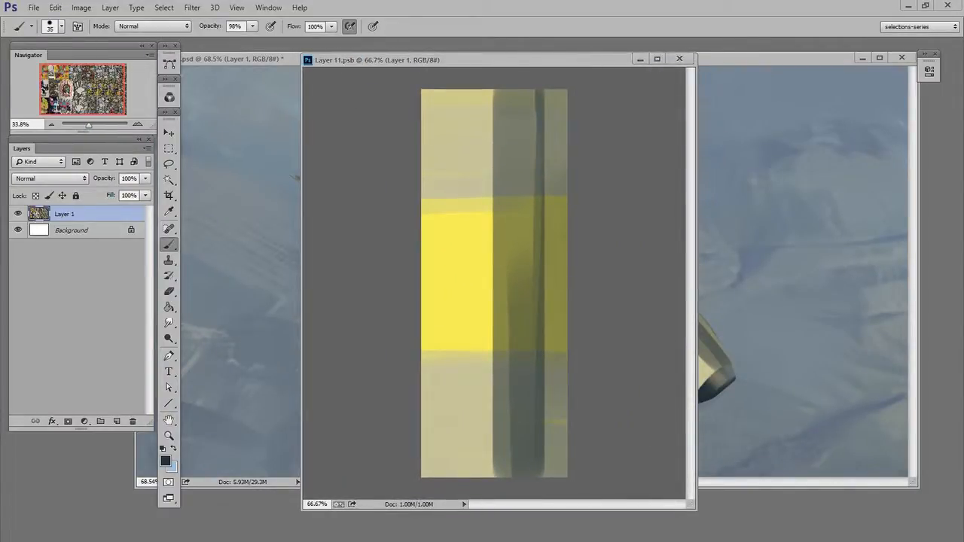
key(ctrl+Tab)
key(ctrl+v)
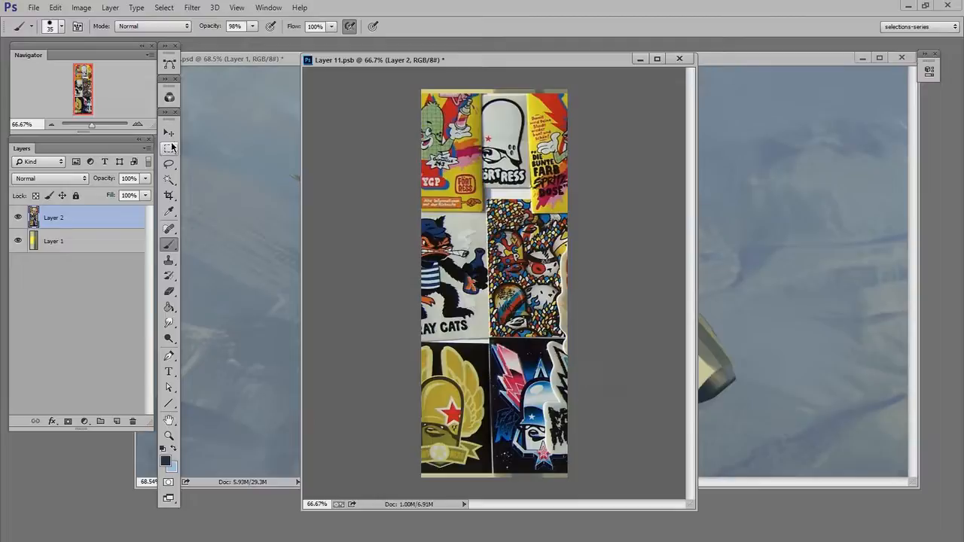
Reposition and scale the pasted sticker artwork to cover the texture rectangle, and save the smart object
key(v)
drag(590, 326, 568, 311)
key(ctrl+t)
drag(519, 453, 397, 464)
drag(600, 468, 601, 496)
key(Return)
key(ctrl+s)
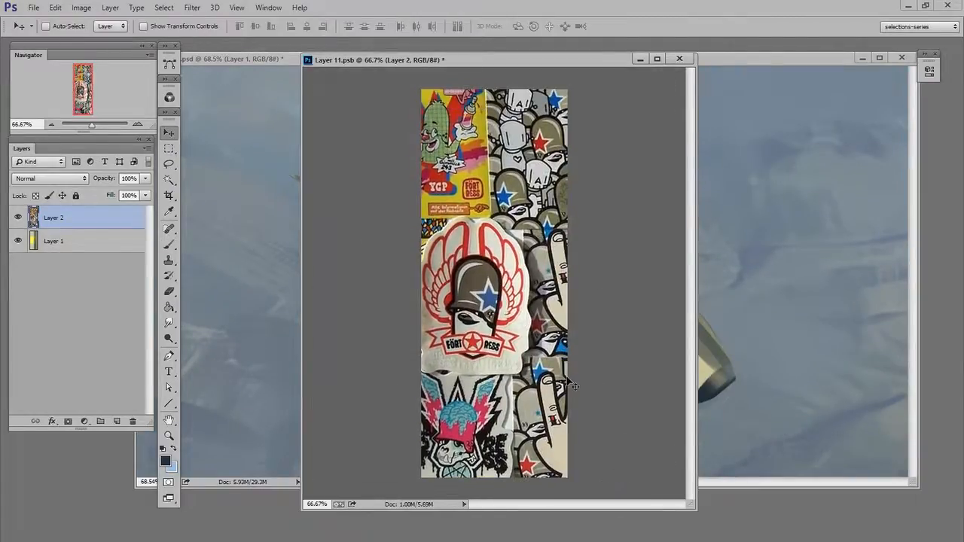
Reopen the fuselage texture's warp in the ship document and adjust the sticker artwork along the middle of the hull
click(790, 238)
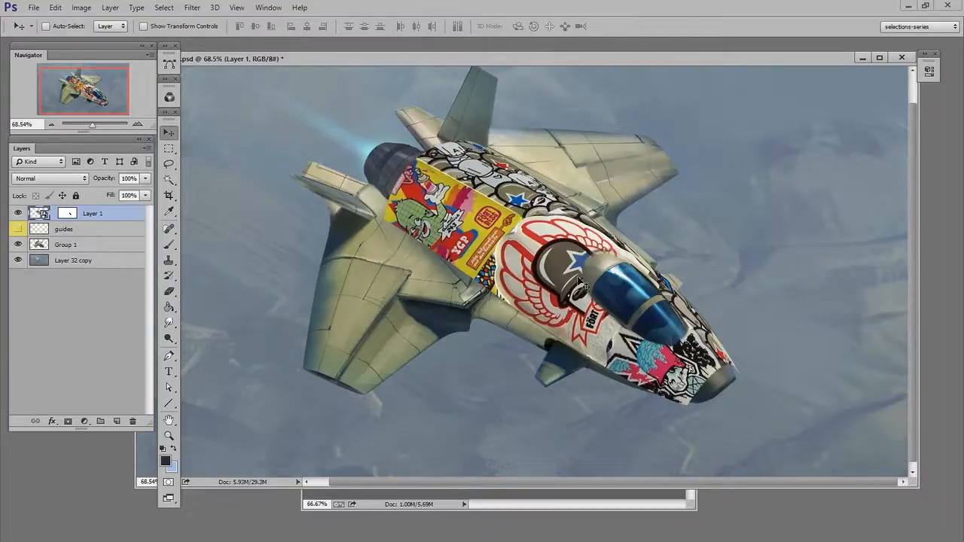
key(ctrl+t)
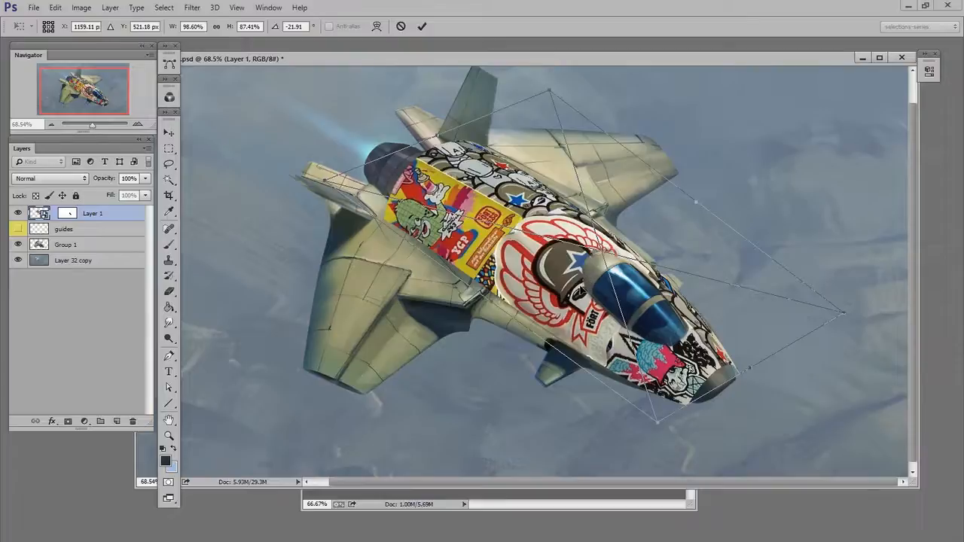
right_click(581, 292)
click(656, 390)
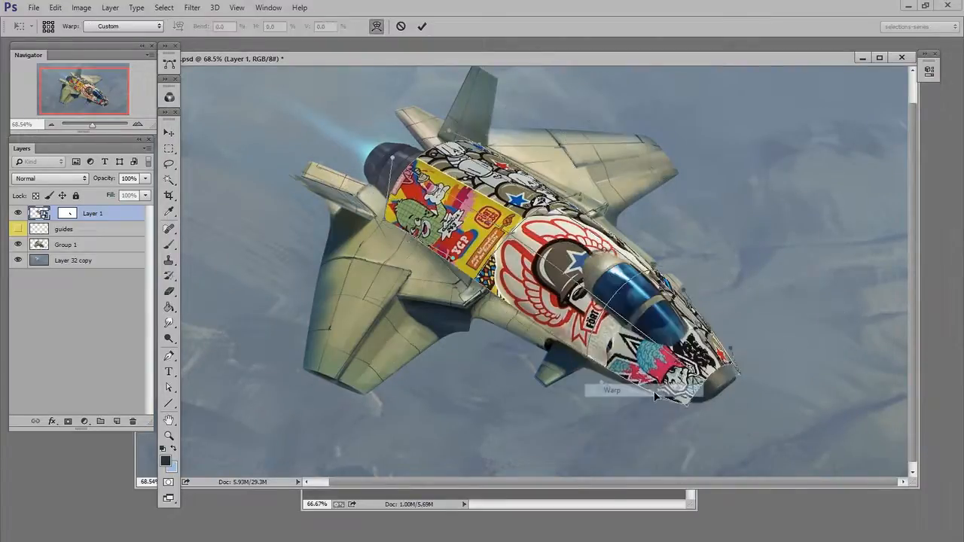
click(137, 124)
click(137, 125)
drag(517, 266, 570, 398)
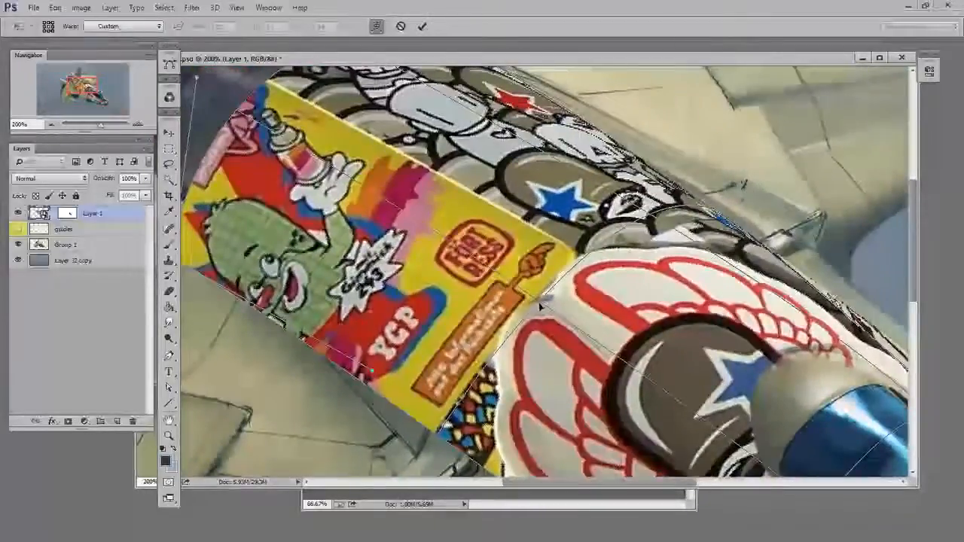
drag(539, 305, 518, 301)
drag(652, 212, 645, 208)
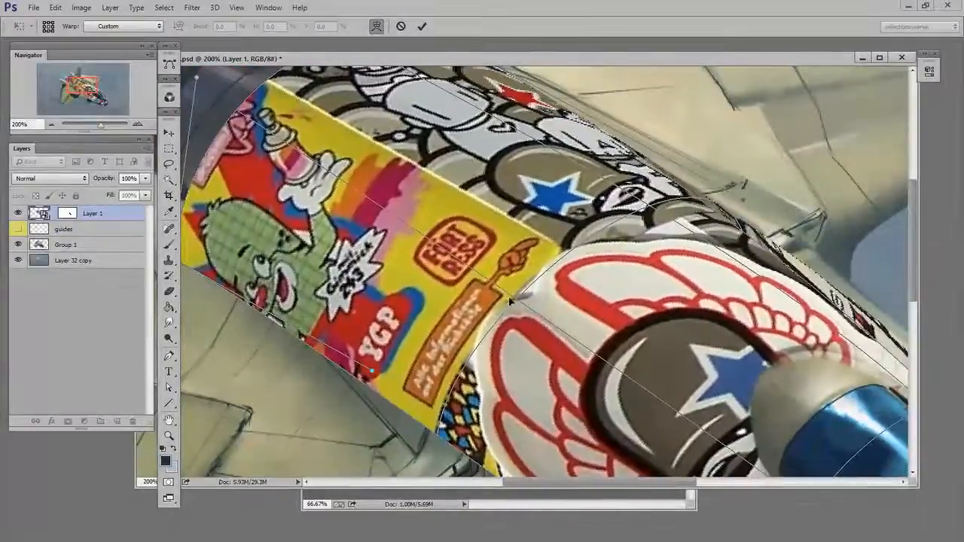
drag(509, 302, 516, 297)
Fine-tune the sticker texture's warp at the rear and middle of the fuselage and apply it
drag(347, 266, 445, 290)
drag(244, 282, 254, 275)
click(49, 125)
drag(543, 368, 550, 365)
drag(560, 282, 577, 277)
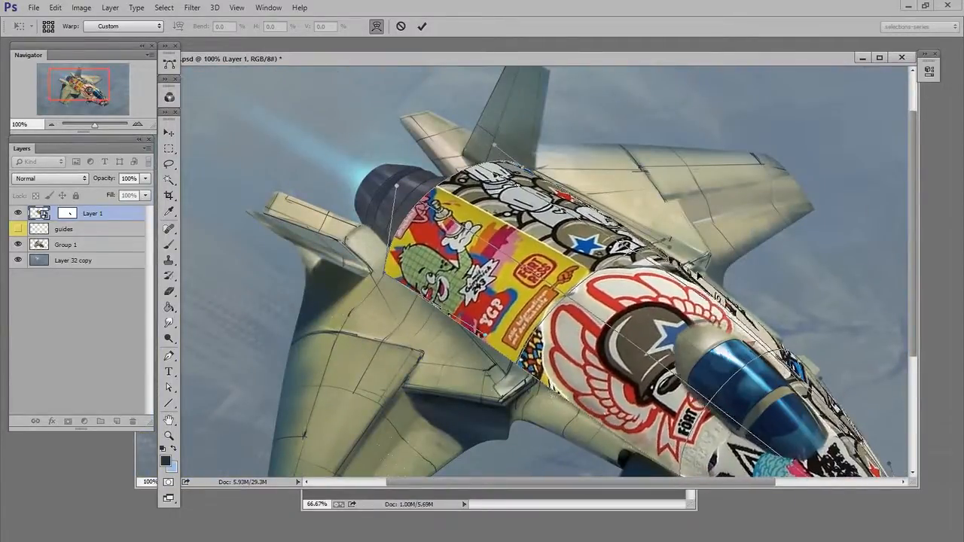
key(Return)
Choose another brush preset, enlarge it, and paint on the sticker layer's mask to wear away the texture near the fuselage's rear
scroll(563, 291, down, 3)
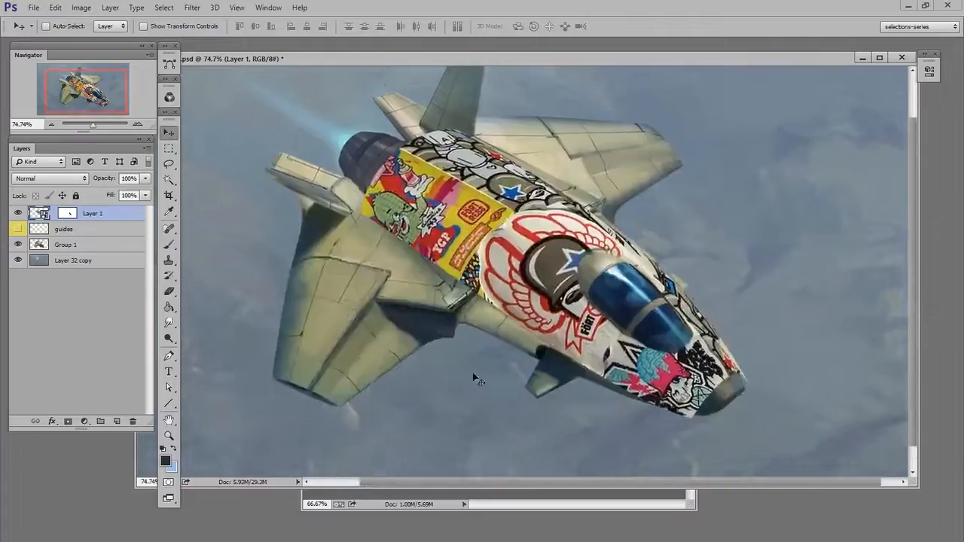
click(62, 214)
key(b)
right_click(503, 325)
double_click(556, 412)
key(x)
key(bracketright)
key(bracketright)
key(bracketright)
key(bracketright)
key(bracketright)
key(bracketright)
key(bracketright)
key(bracketright)
drag(393, 267, 482, 289)
drag(394, 274, 340, 235)
drag(503, 100, 469, 96)
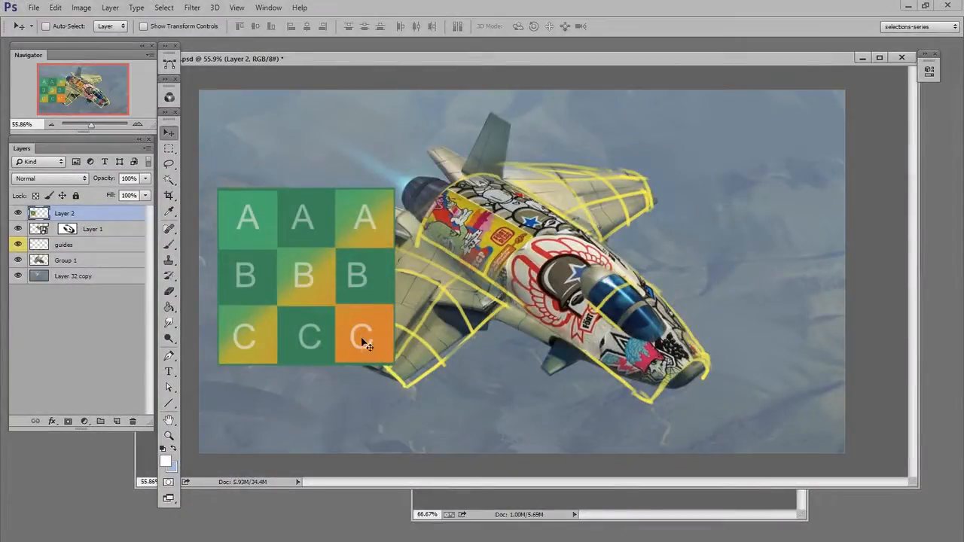
Move the lettered A-B-C test grid off the wing to the empty sky to the right of the ship
drag(362, 343, 389, 378)
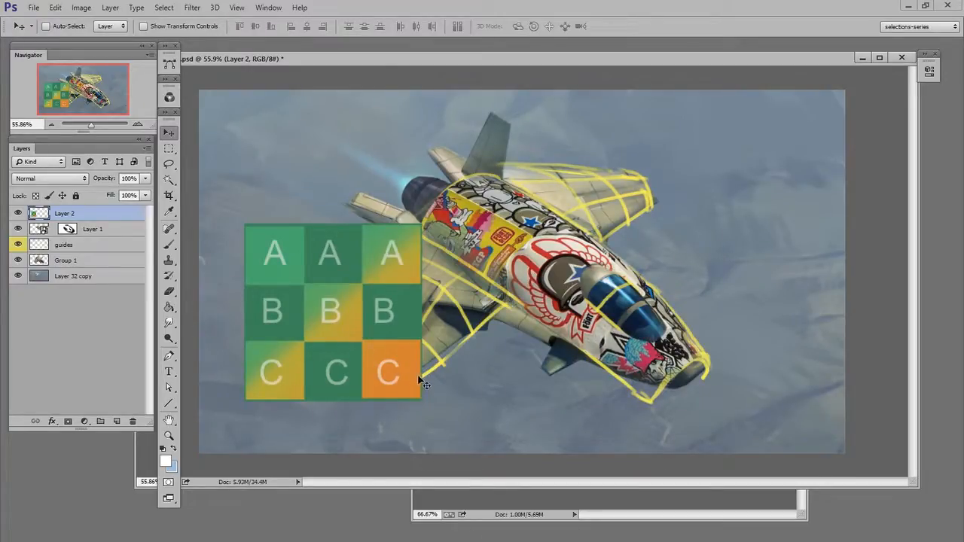
drag(361, 330, 789, 247)
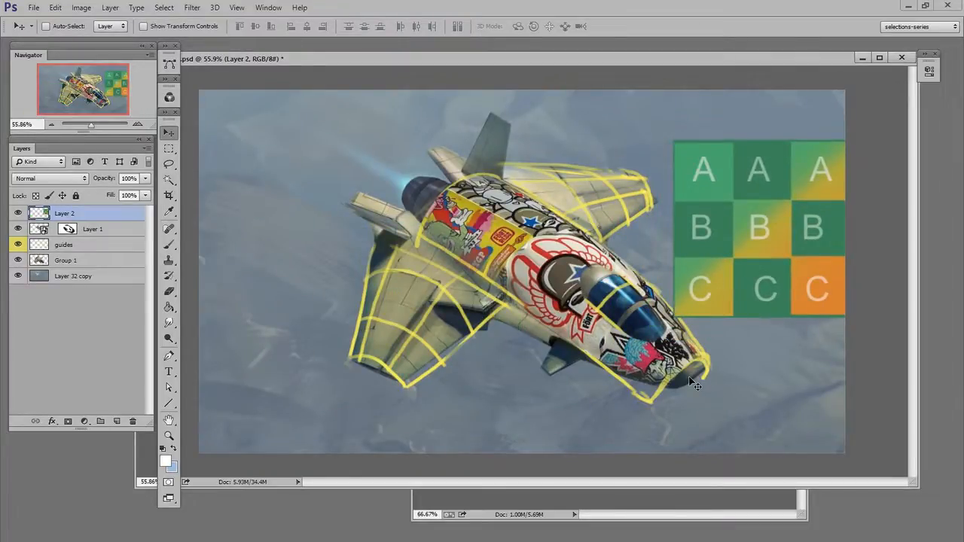
Convert the lettered test-grid layer to a smart object and rename it wing A
right_click(101, 213)
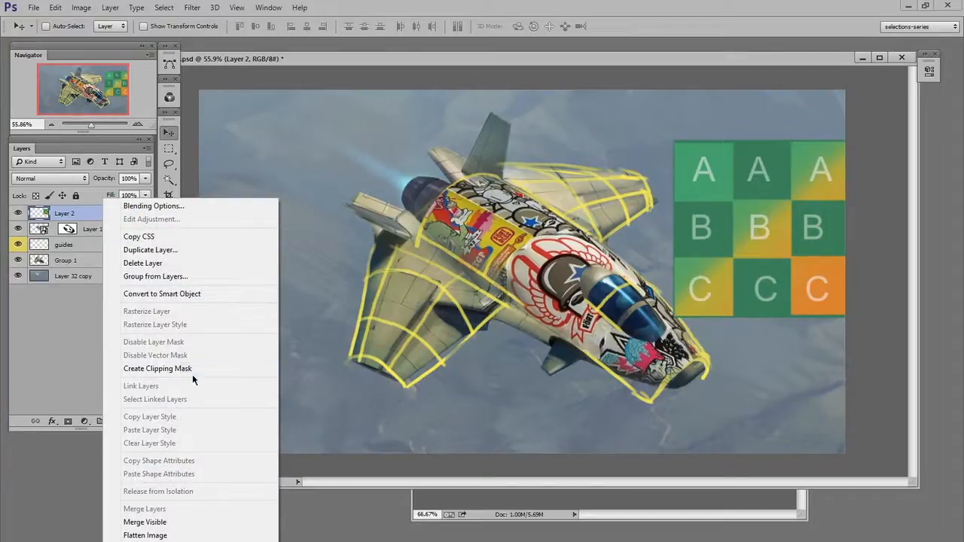
click(150, 230)
double_click(66, 214)
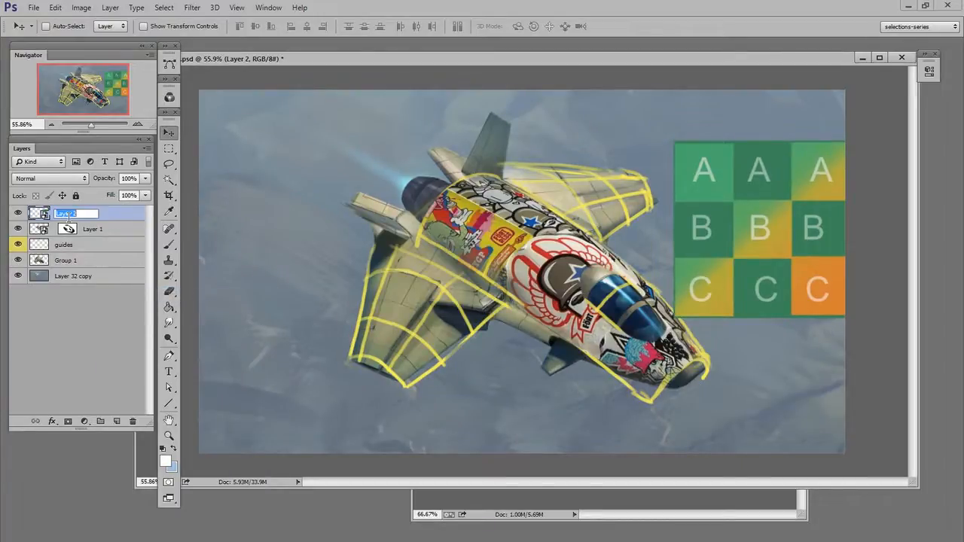
text(wing A)
key(Return)
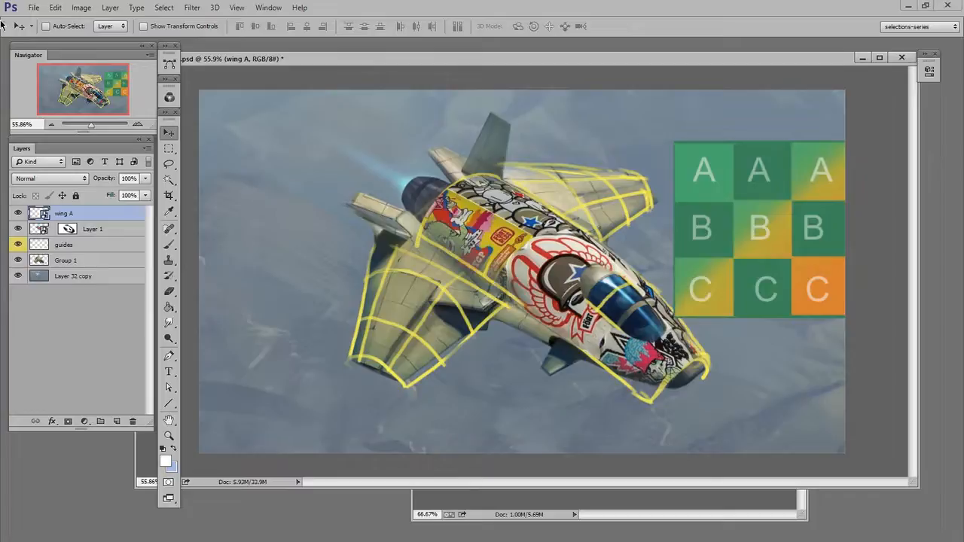
Duplicate the wing A smart object and name the duplicate wing B
key(ctrl+j)
double_click(75, 214)
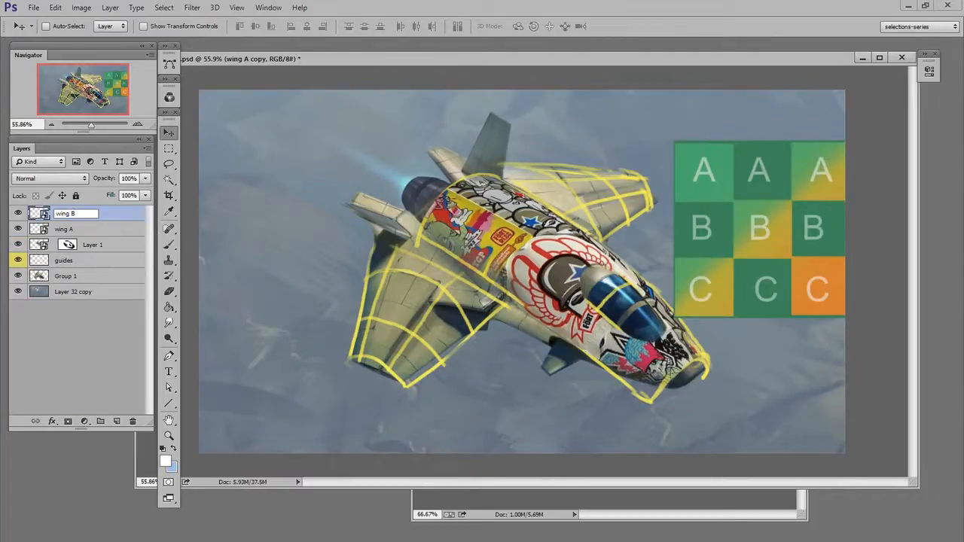
key(Return)
Place the wing A grid over the ship's near wing and lower its opacity to 55%
click(81, 230)
drag(775, 308, 427, 385)
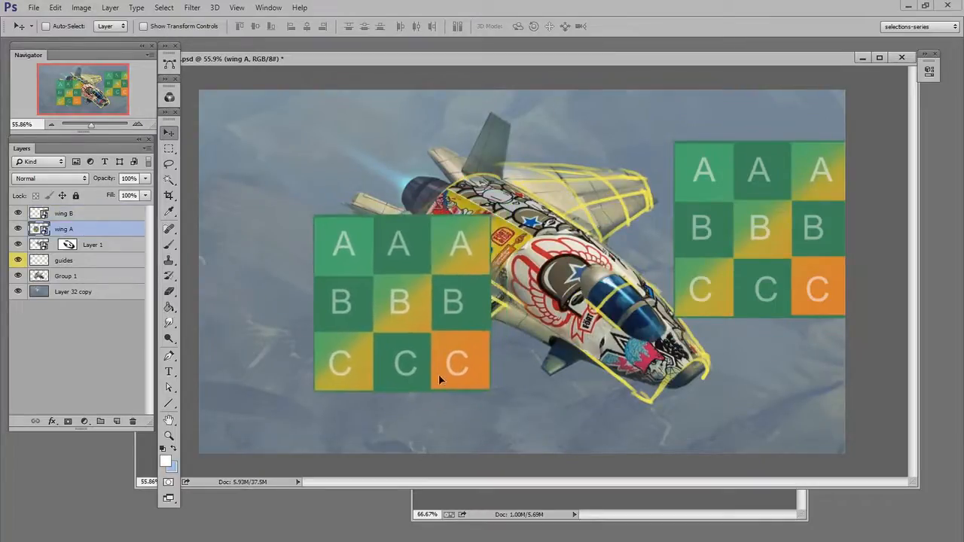
click(145, 178)
drag(146, 193, 118, 196)
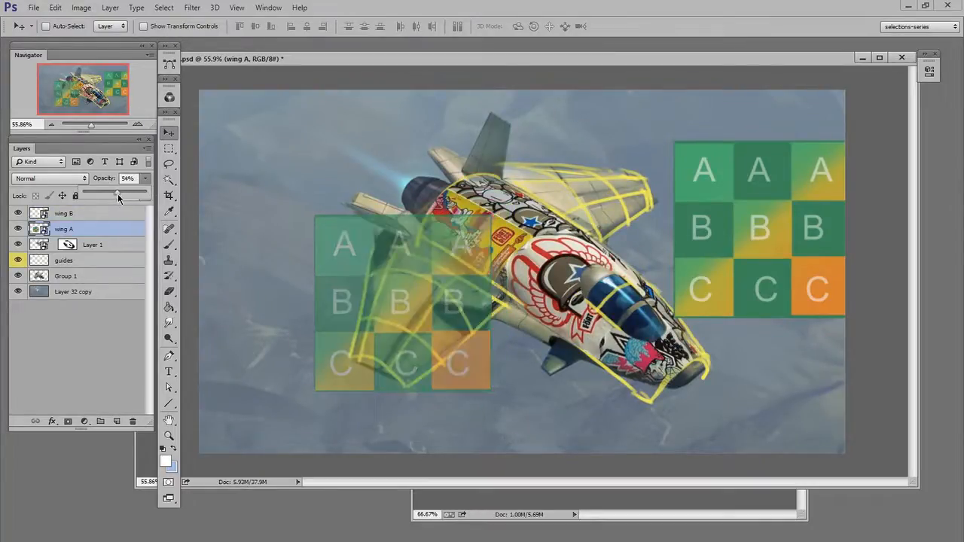
Distort the wing A grid so its corners roughly follow the near wing's outline
key(ctrl+t)
right_click(431, 329)
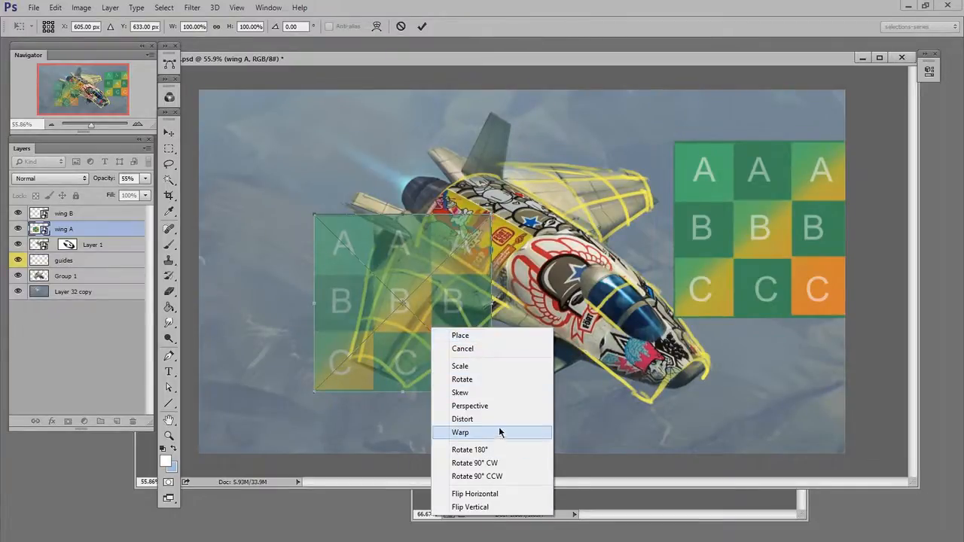
click(493, 419)
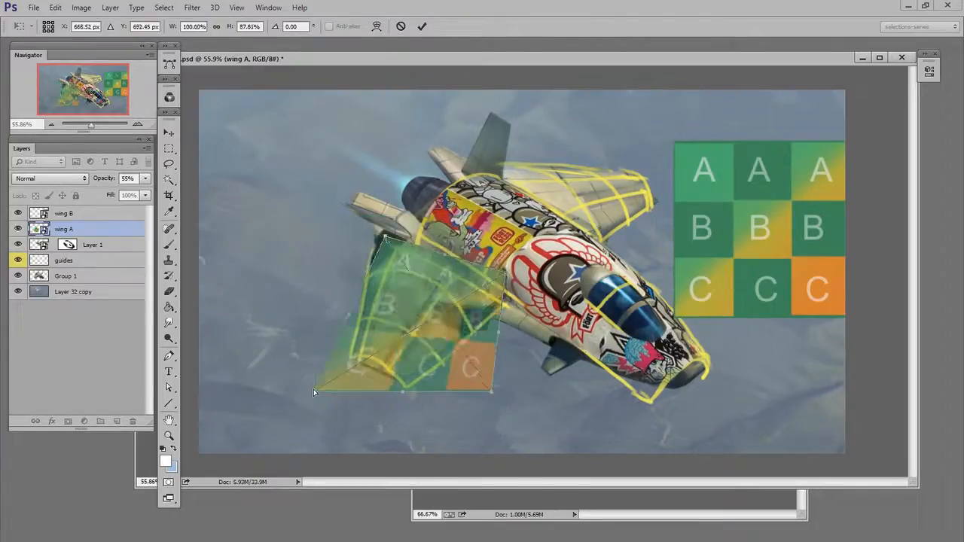
drag(315, 391, 312, 343)
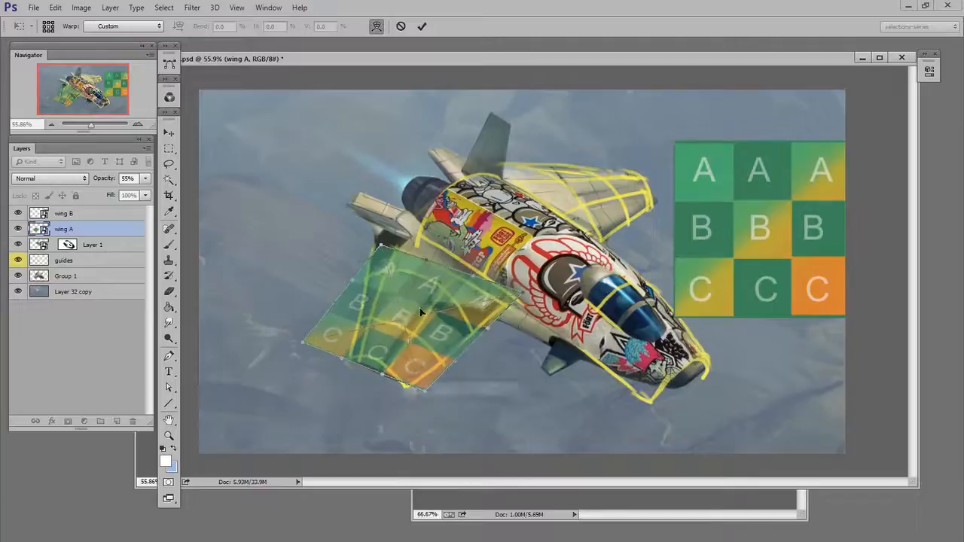
Warp the wing A grid to the near wing's curved yellow guides and apply the transformation
drag(473, 338, 343, 320)
drag(430, 258, 426, 245)
drag(460, 340, 472, 332)
drag(522, 292, 515, 300)
key(Return)
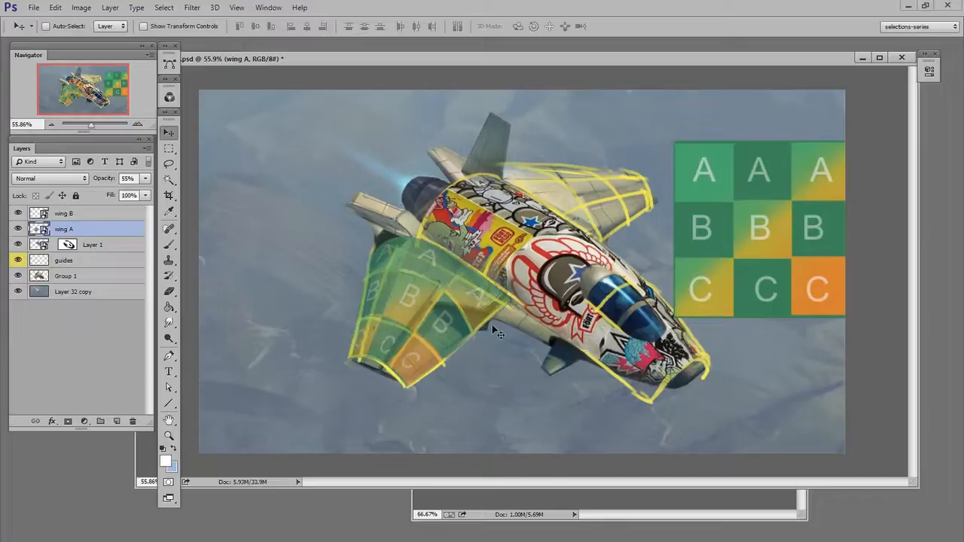
Copy the wing B grid onto the area of the far wing and flip the copy vertically
drag(791, 283, 784, 374)
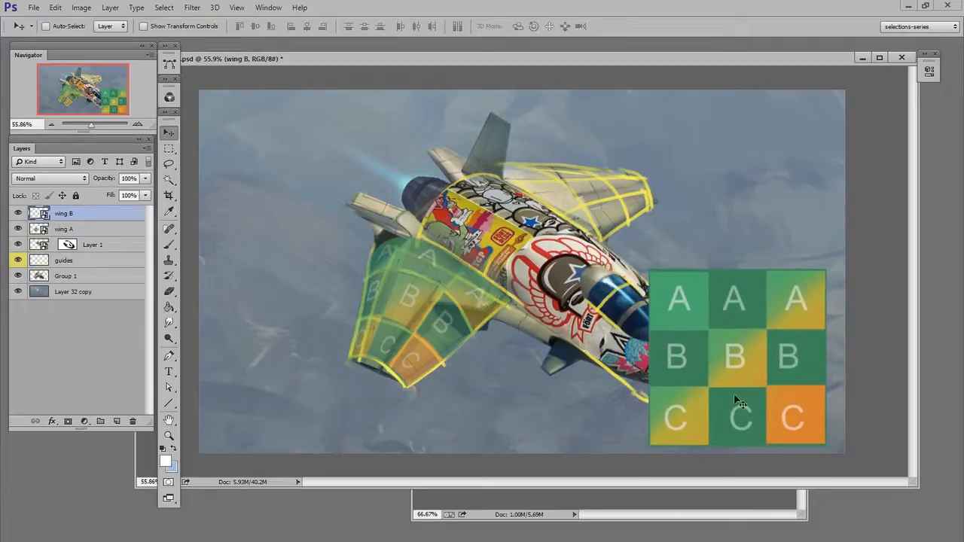
drag(764, 387, 614, 242)
key(ctrl+t)
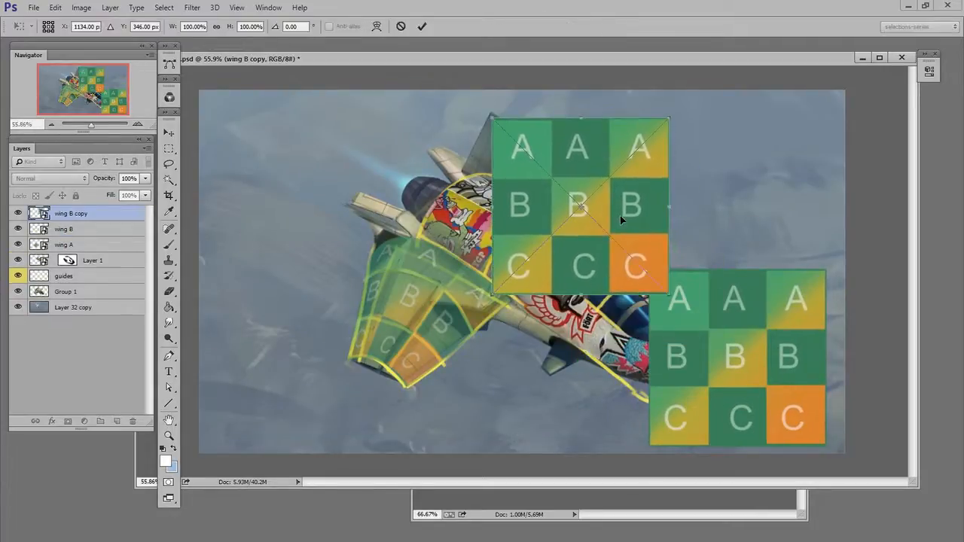
right_click(620, 215)
click(659, 399)
key(Return)
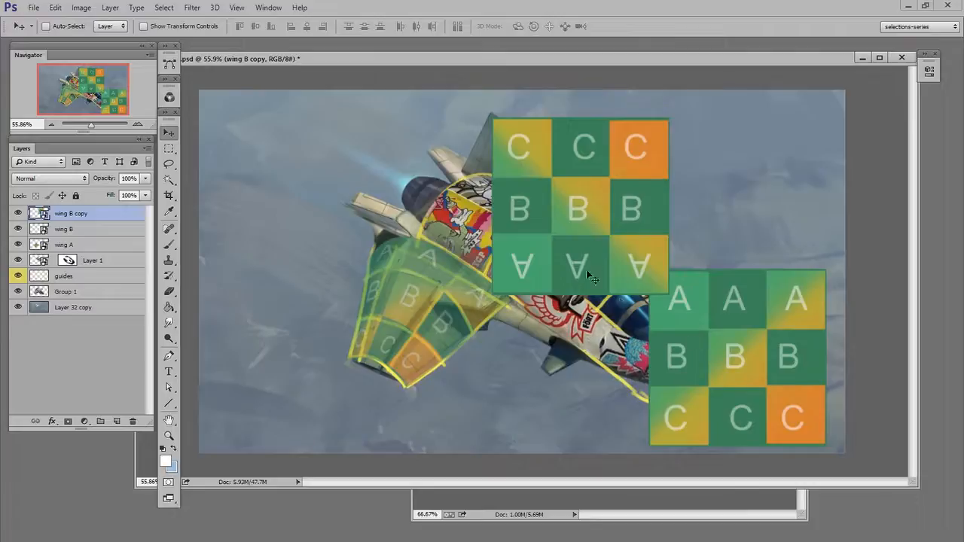
Move the original wing B grid out of the way and position the flipped copy over the far wing at 59% opacity
drag(709, 309, 761, 352)
drag(547, 210, 567, 166)
key(ctrl+t)
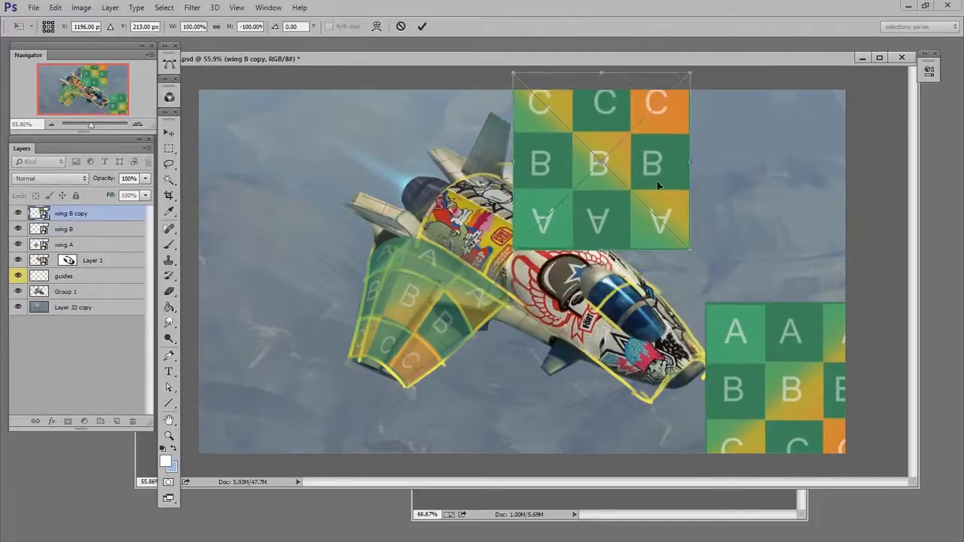
key(Return)
click(146, 178)
drag(143, 195, 121, 190)
drag(667, 211, 636, 218)
Distort the flipped grid's four corners to match the perspective and outline of the far wing
key(ctrl+t)
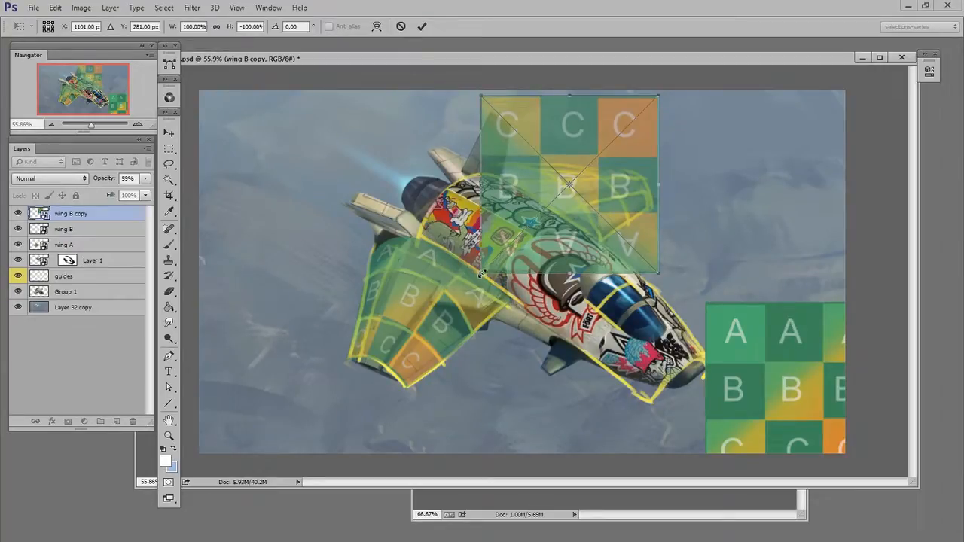
drag(481, 273, 471, 198)
drag(482, 96, 577, 122)
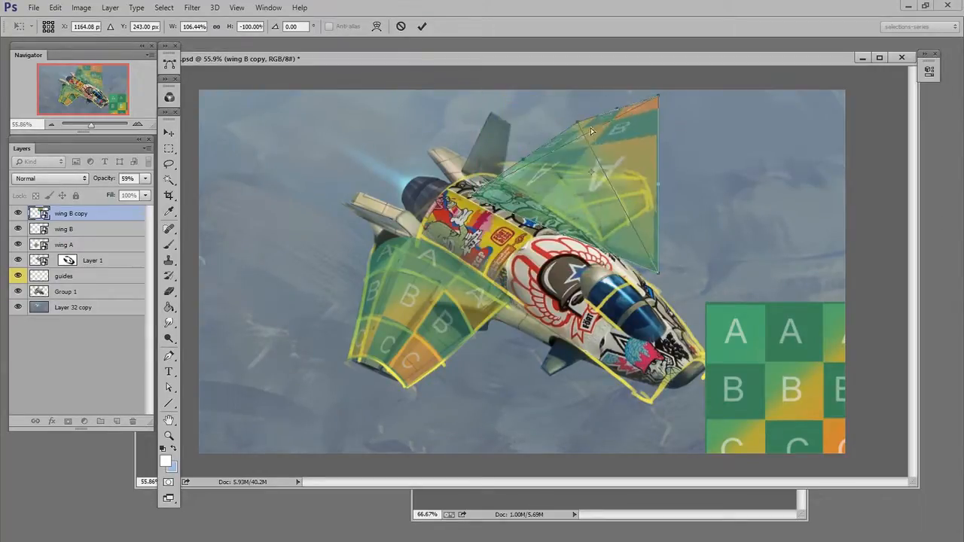
drag(657, 274, 618, 260)
drag(658, 98, 674, 191)
drag(578, 123, 594, 138)
drag(471, 203, 479, 168)
drag(615, 261, 591, 249)
drag(594, 138, 596, 153)
drag(473, 170, 464, 161)
drag(675, 192, 663, 197)
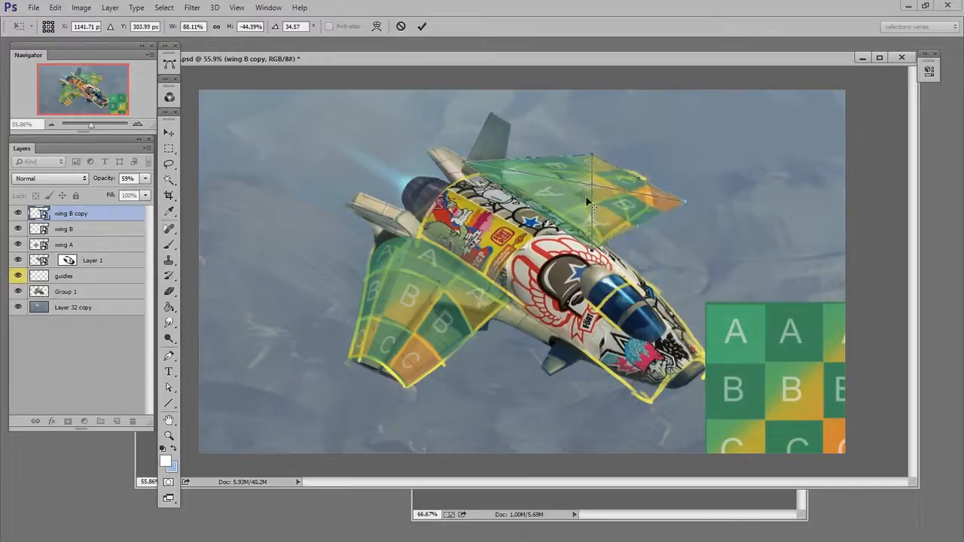
Warp the flipped grid's edges and interior to the far wing's curved guides and apply the transformation
key(w)
drag(580, 178, 591, 195)
drag(640, 216, 617, 224)
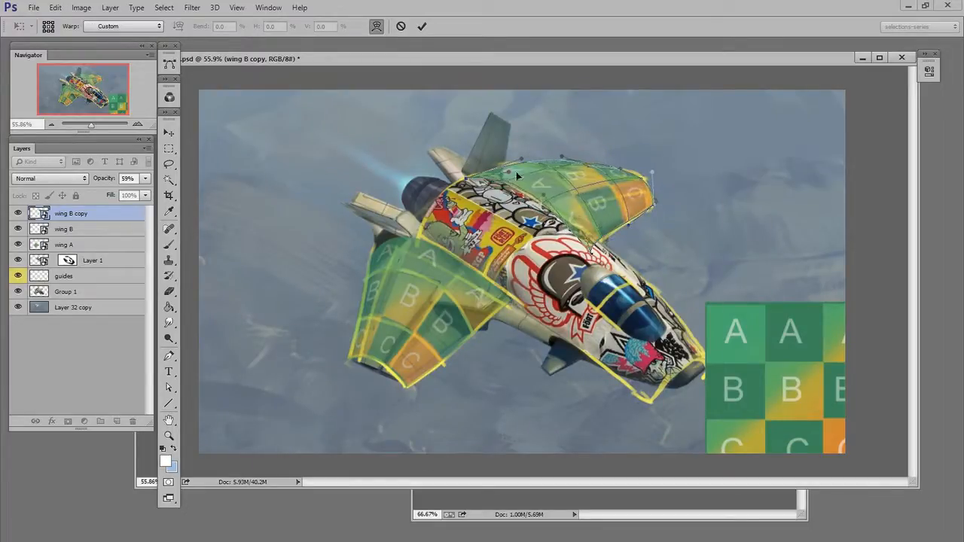
drag(572, 203, 520, 170)
key(Return)
Restore the far-wing grid to full opacity and delete the unused wing B grid beside the ship
key(0)
ctrl+click(780, 388)
key(Delete)
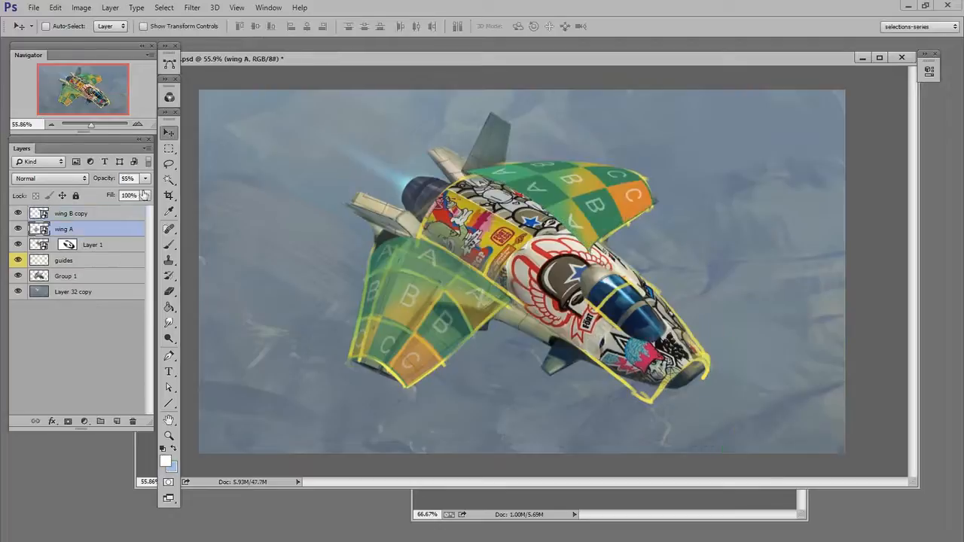
Add a layer mask to wing B copy and brush away the grid where it overlaps the fuselage
click(125, 213)
click(68, 420)
key(b)
right_click(612, 300)
double_click(632, 385)
drag(525, 262, 539, 262)
drag(455, 194, 595, 284)
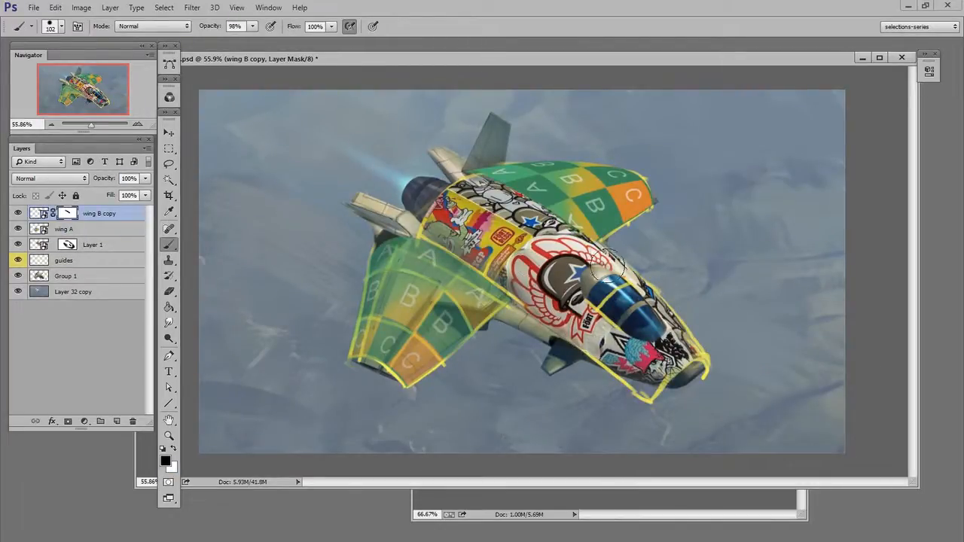
Hide the guides layer and refine the wing B copy mask along the far wing's edges with black and white paint
click(18, 261)
drag(477, 165, 568, 140)
drag(486, 164, 680, 161)
key(x)
mouse_move(530, 187)
mouse_down()
mouse_move(515, 187)
mouse_move(513, 176)
mouse_move(626, 184)
mouse_up()
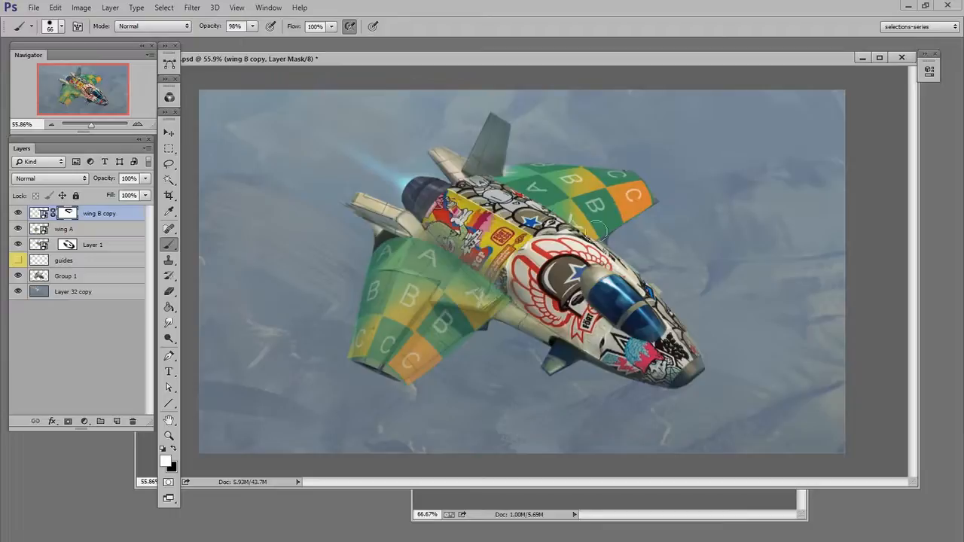
key(x)
key(x)
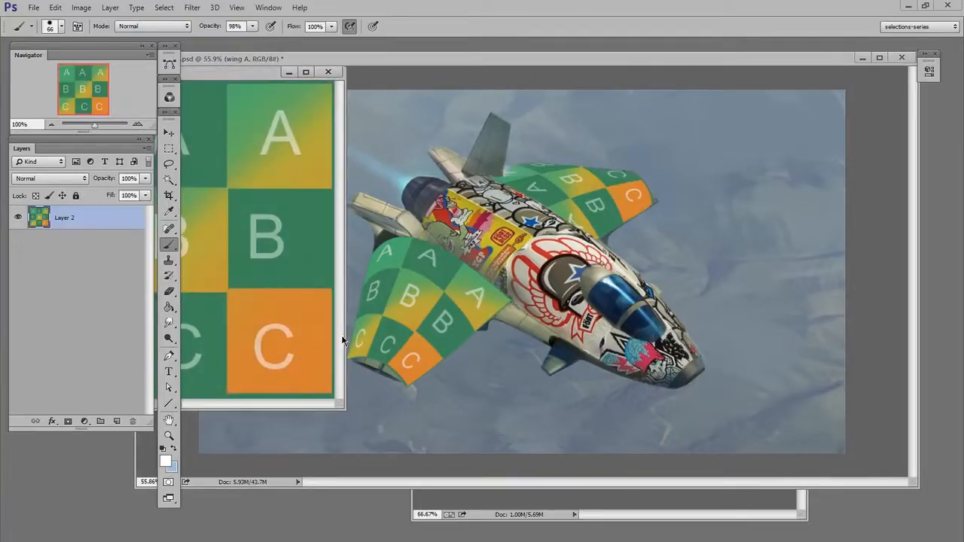
Arrange the wing smart object's document to show the whole grid and add a new layer above it
drag(241, 68, 262, 114)
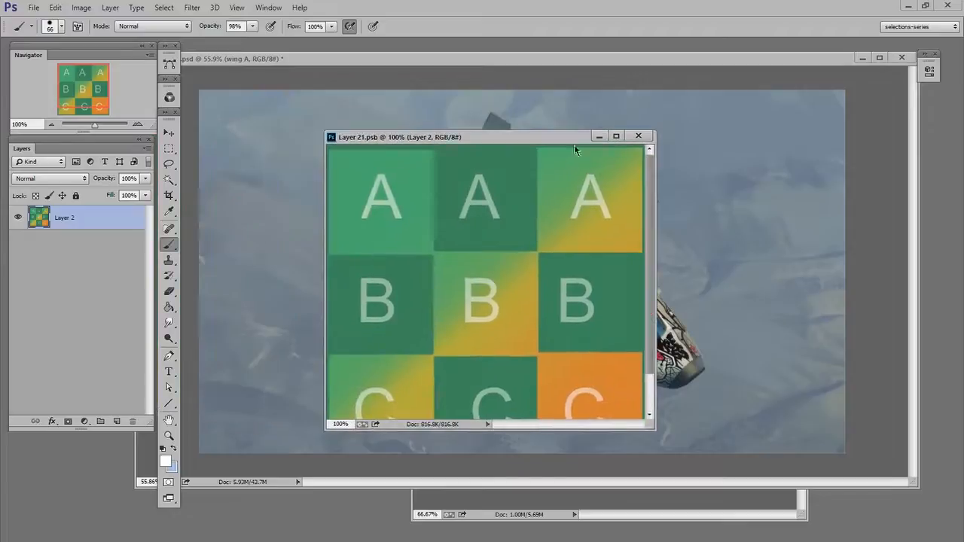
drag(535, 306, 512, 305)
key(b)
drag(651, 427, 680, 456)
key(ctrl+shift+alt+n)
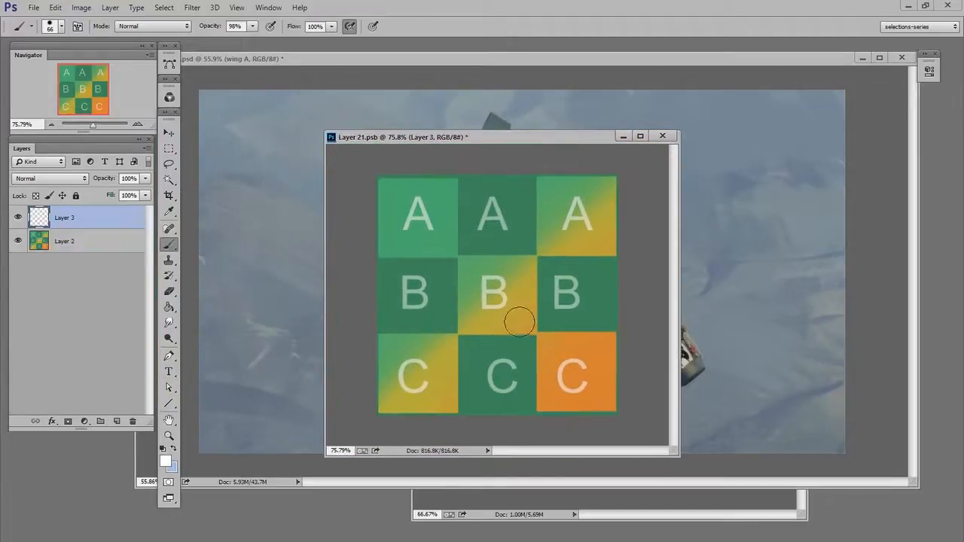
Choose a light blue foreground color and paint over the entire lettered grid with a large brush
key(n)
click(648, 340)
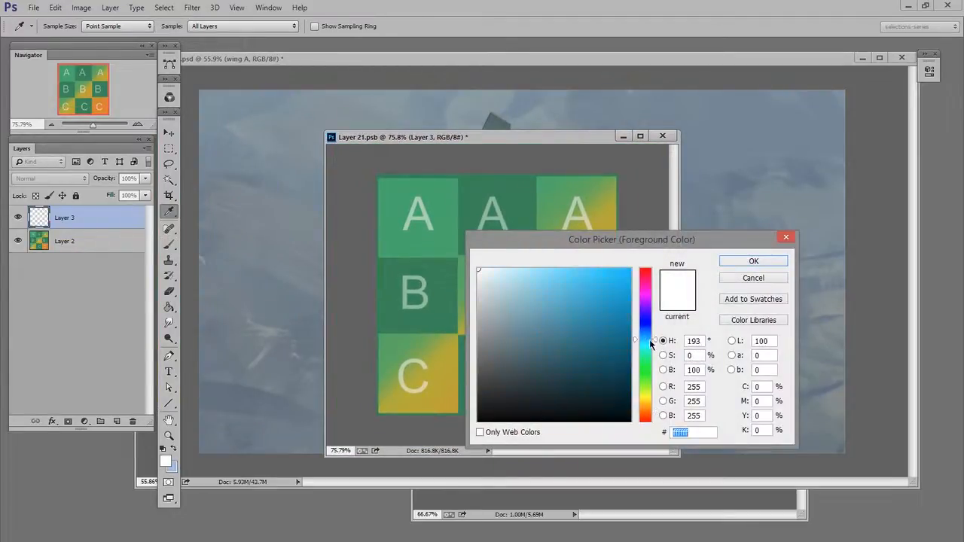
click(561, 275)
click(753, 261)
mouse_move(410, 215)
mouse_down()
mouse_move(467, 188)
mouse_move(430, 297)
mouse_move(624, 398)
mouse_move(527, 183)
mouse_move(466, 208)
mouse_up()
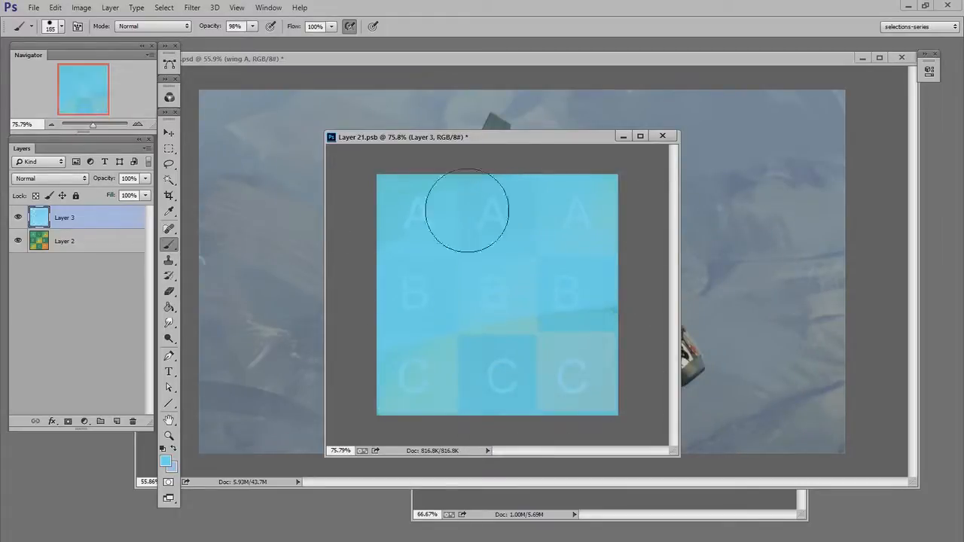
Place the wing texture document beside the ship and save it to update both wings with the blue paint
drag(521, 140, 848, 157)
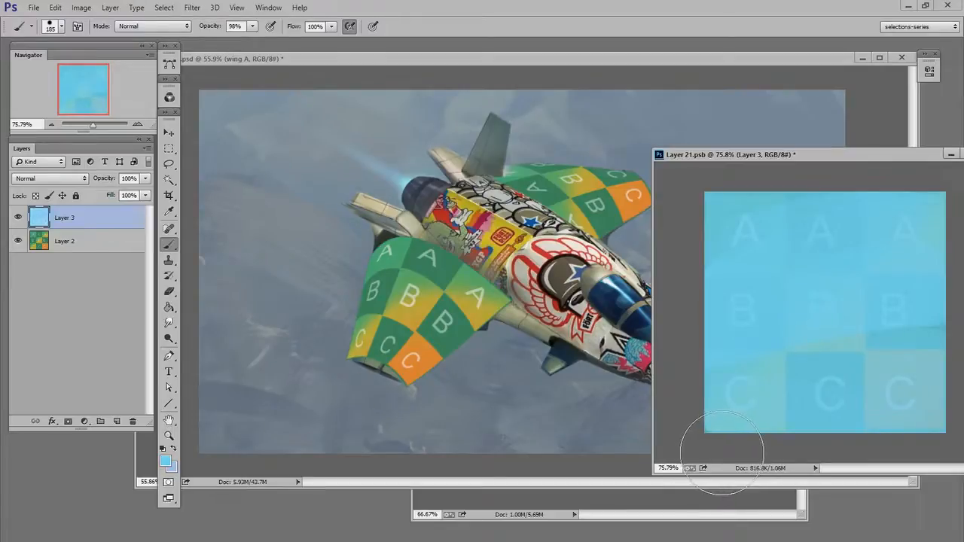
drag(741, 154, 736, 143)
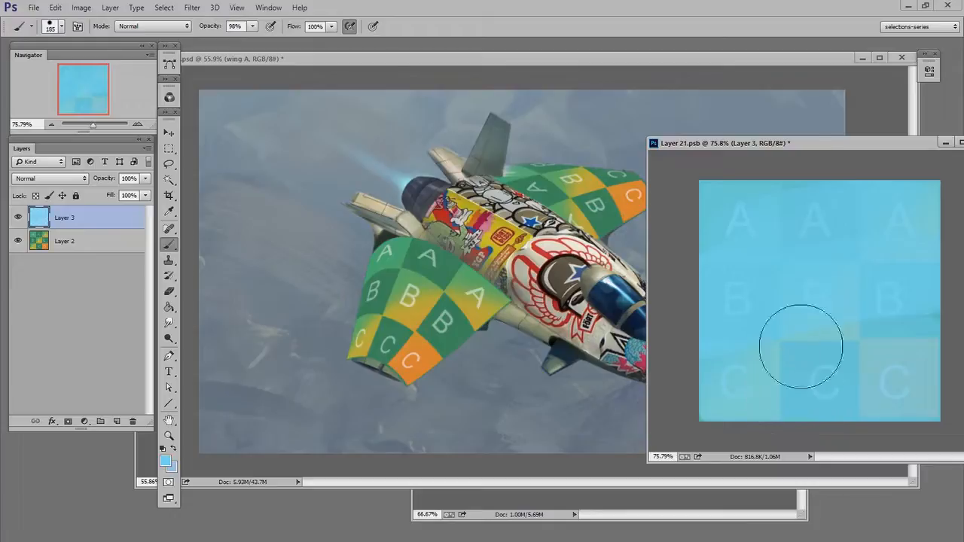
drag(798, 148, 798, 146)
key(ctrl+s)
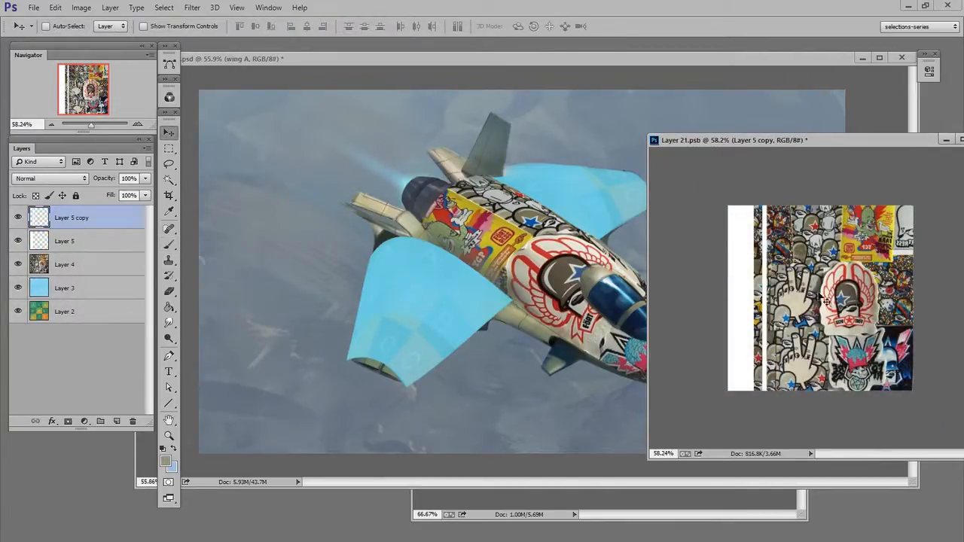
Save the sticker texture, rotate its merged white stripes to run horizontally along the texture's bottom edge, and save again
key(ctrl+s)
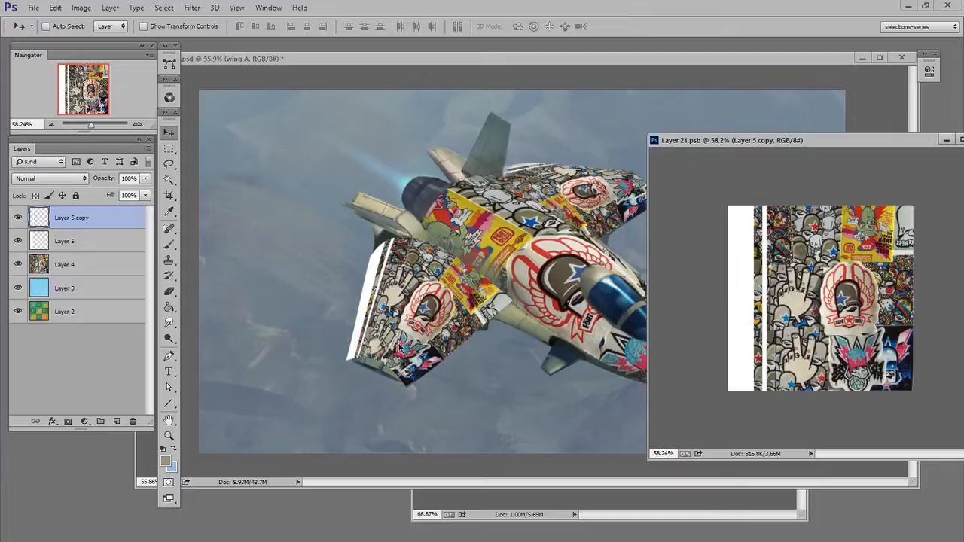
key(ctrl+e)
key(ctrl+t)
drag(723, 426, 896, 386)
key(Return)
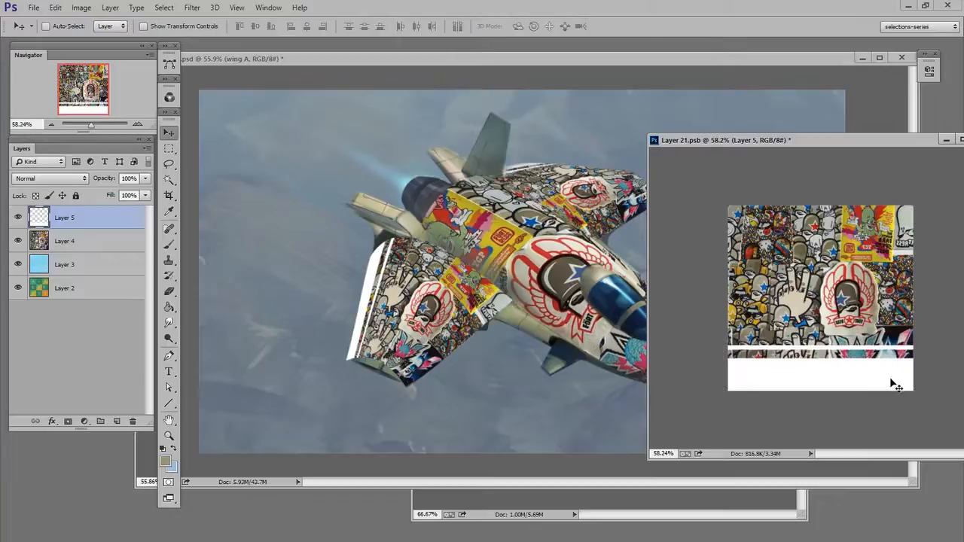
key(ctrl+s)
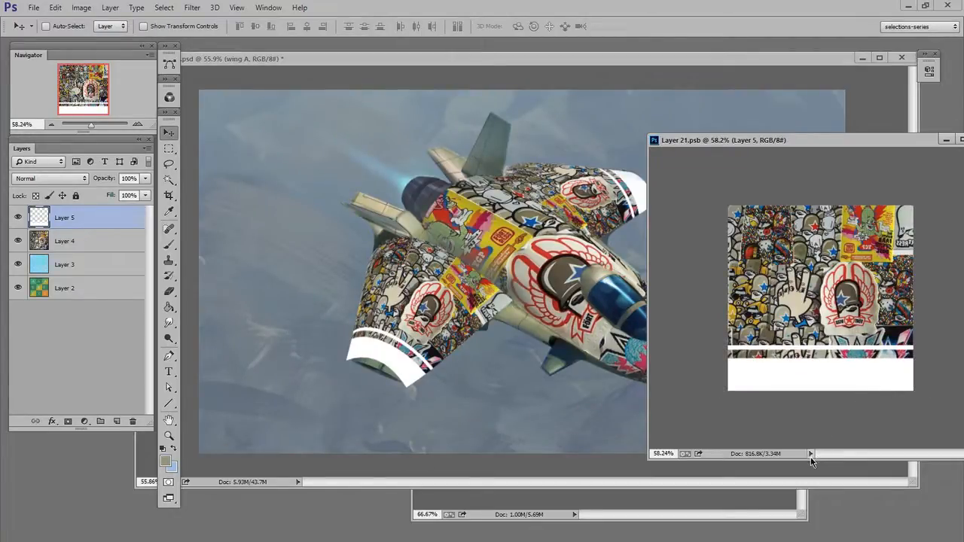
Return to the ship document and set the fuselage texture, Layer 1, to Overlay blending
click(569, 56)
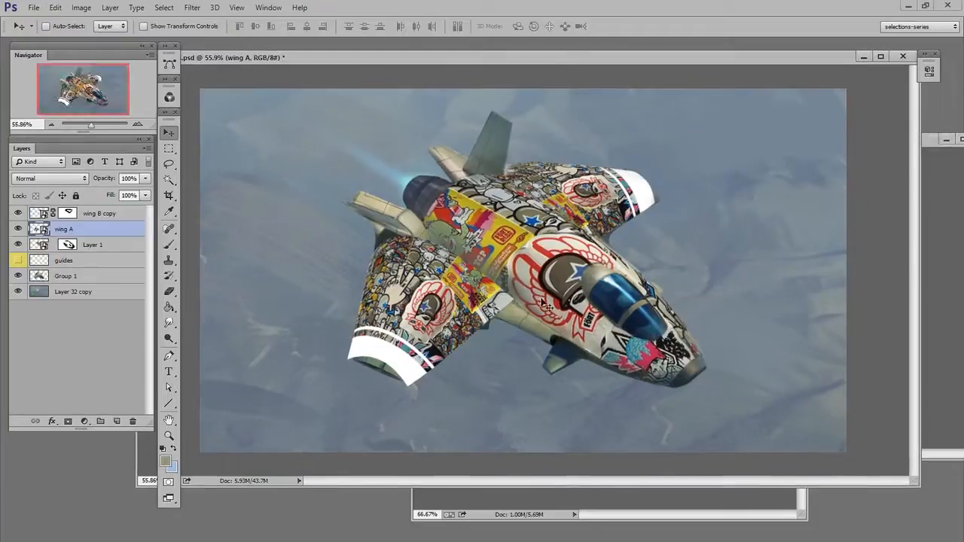
key(z)
drag(554, 344, 540, 344)
key(v)
click(39, 245)
click(49, 179)
click(38, 335)
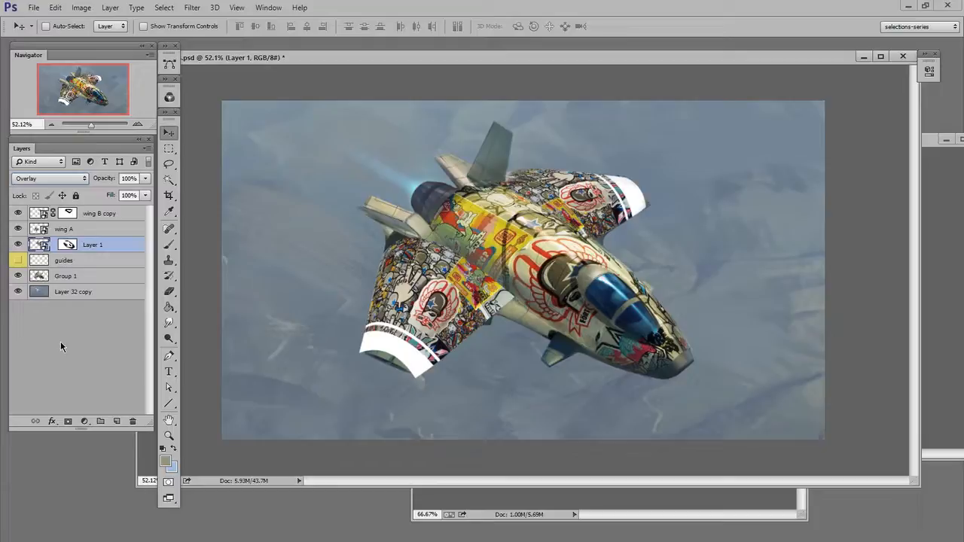
Set the wing A layer's blending mode to Overlay
click(35, 229)
click(42, 179)
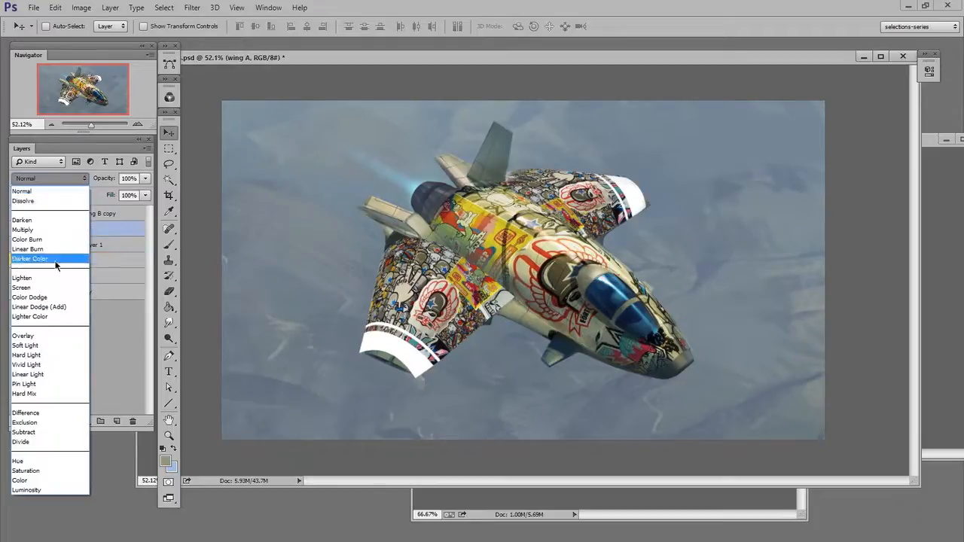
click(44, 334)
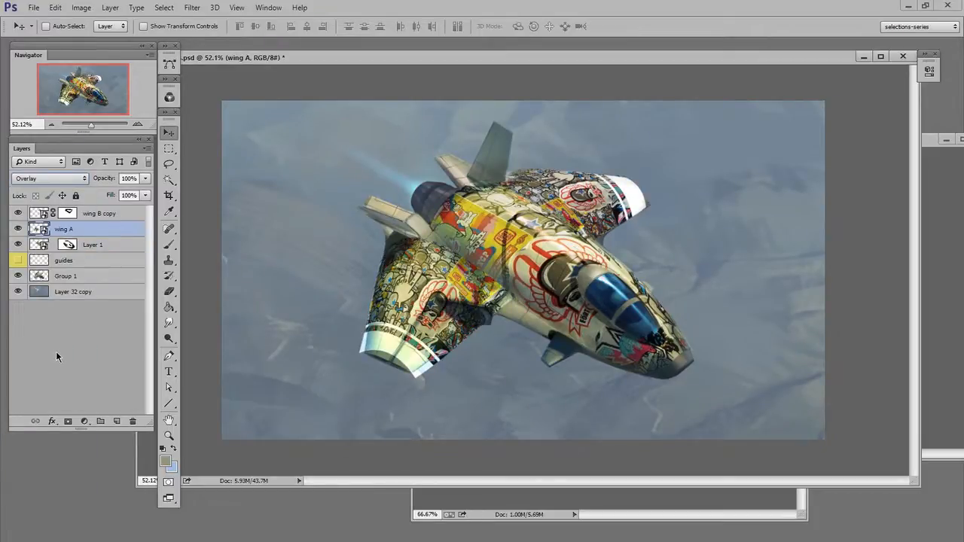